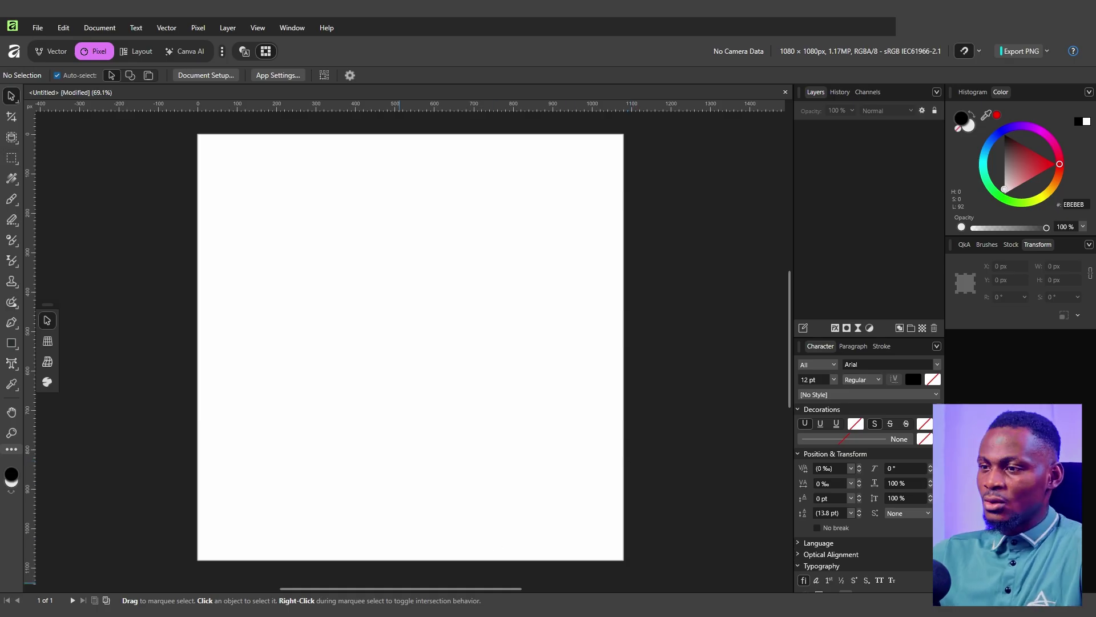
Step: Place frame1.png from the file folder into the document and move it to fill the canvas height, centred horizontally
key(alt+Tab)
drag(208, 182, 418, 445)
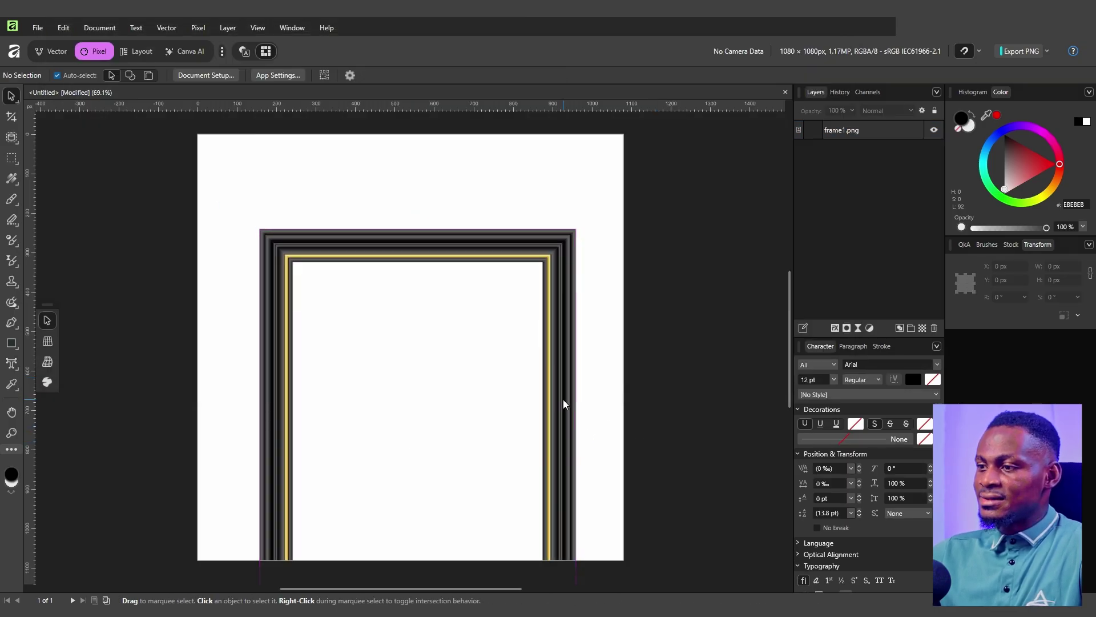
drag(562, 395, 553, 303)
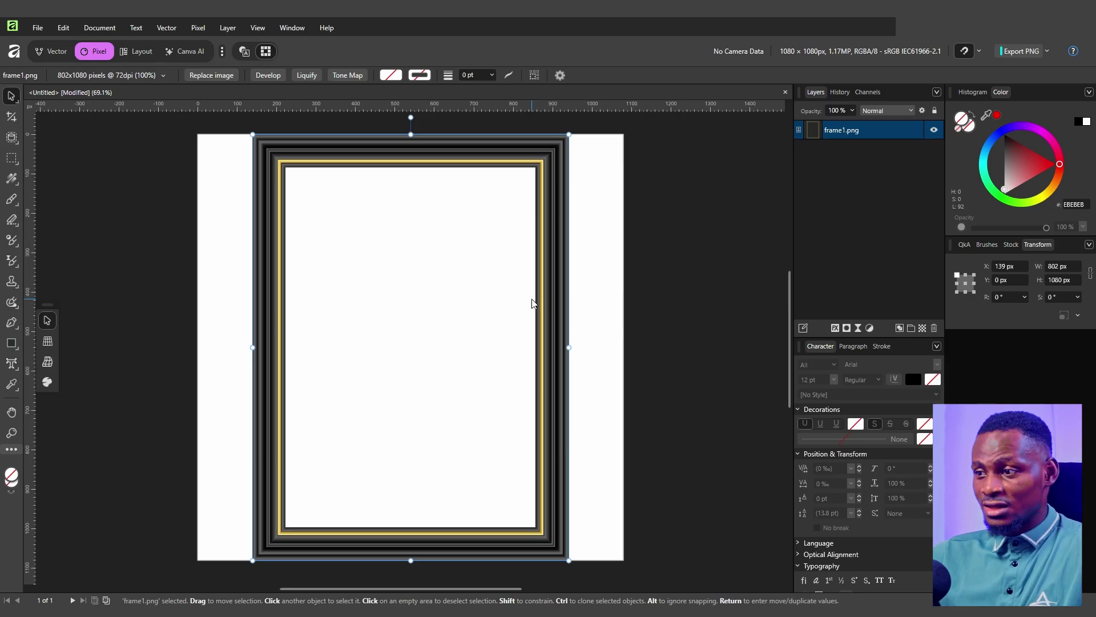
click(662, 305)
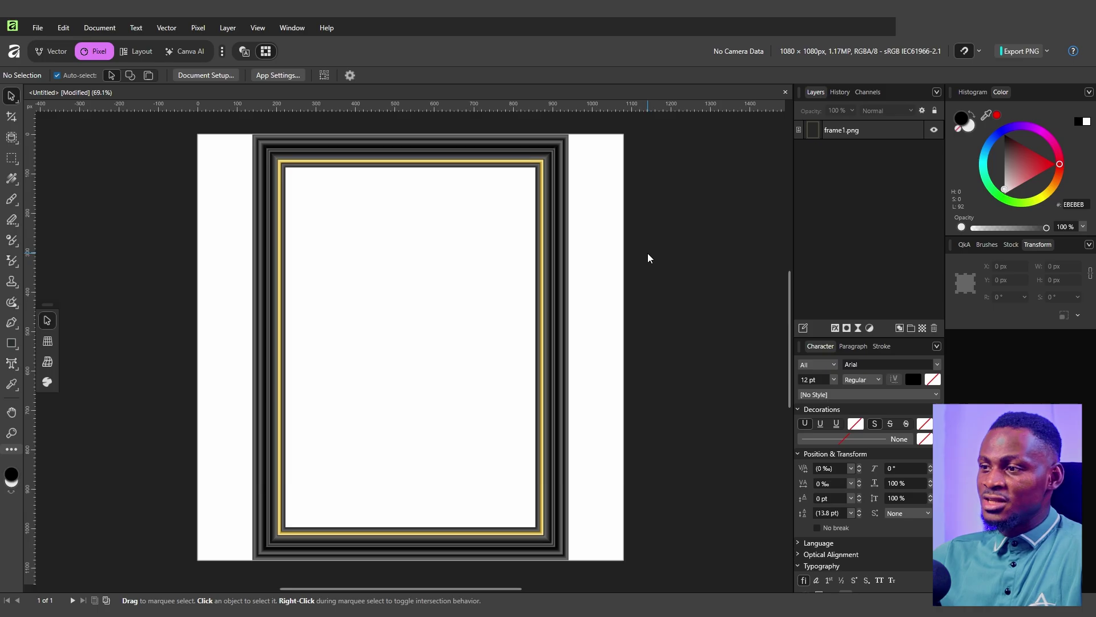
Step: Copy the frame image's width value from its transform properties
click(559, 225)
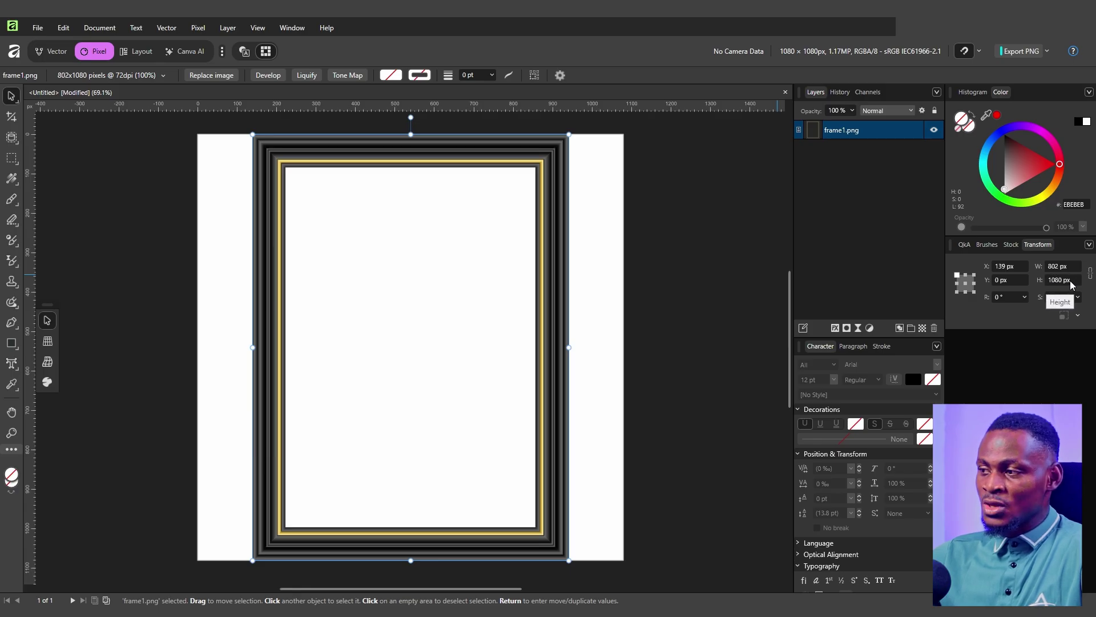
click(1056, 268)
right_click(1054, 268)
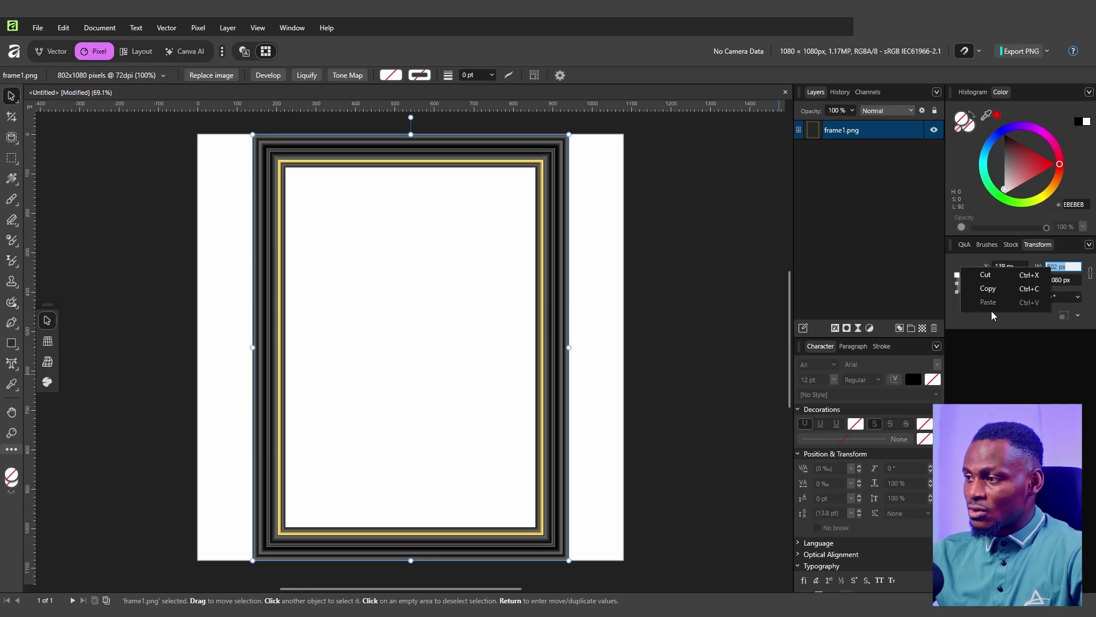
click(987, 291)
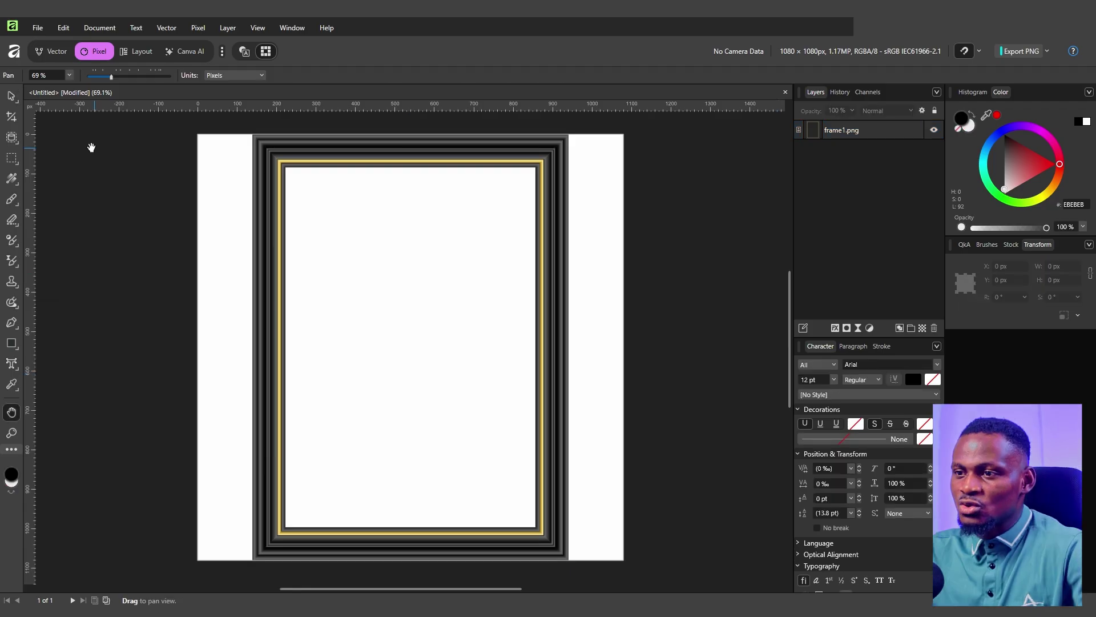
Step: Crop the canvas to a width of 802 px to match the frame
click(10, 118)
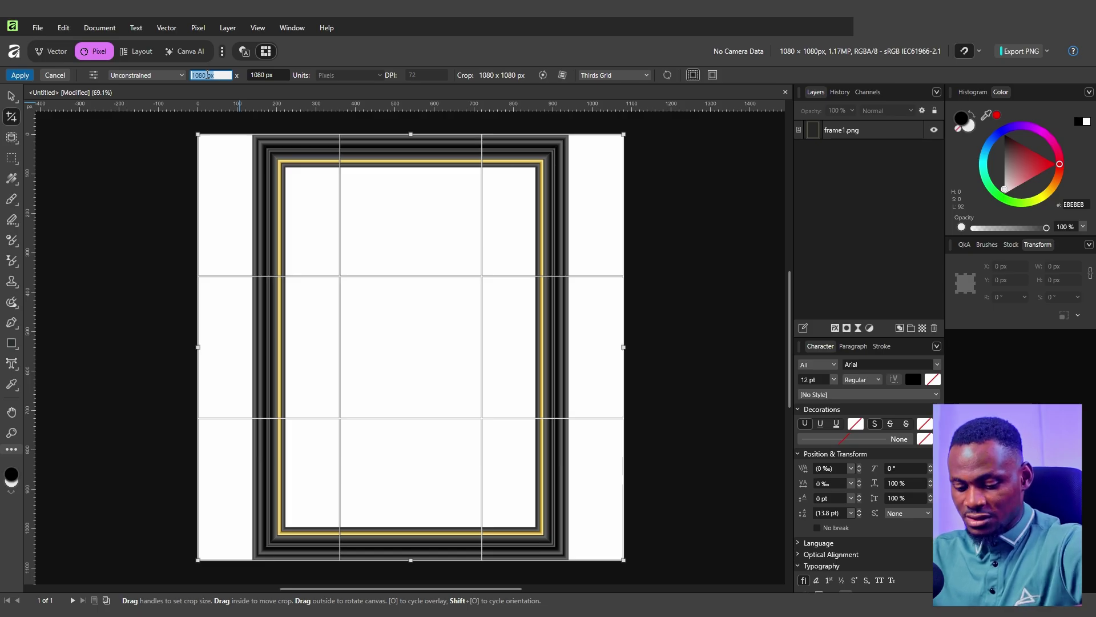
text(802)
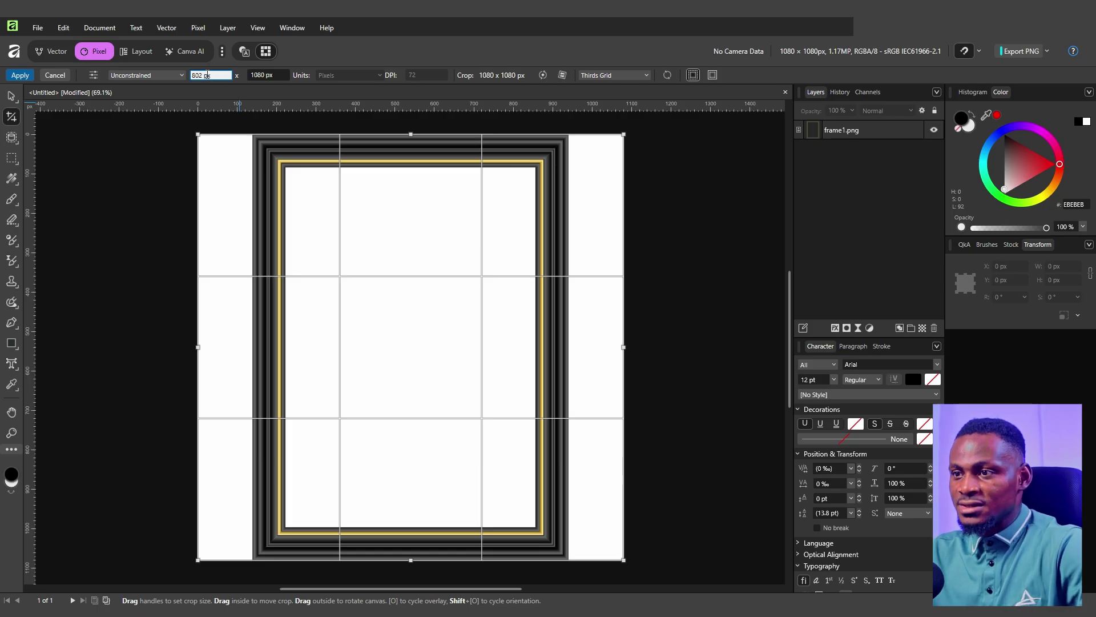
key(Return)
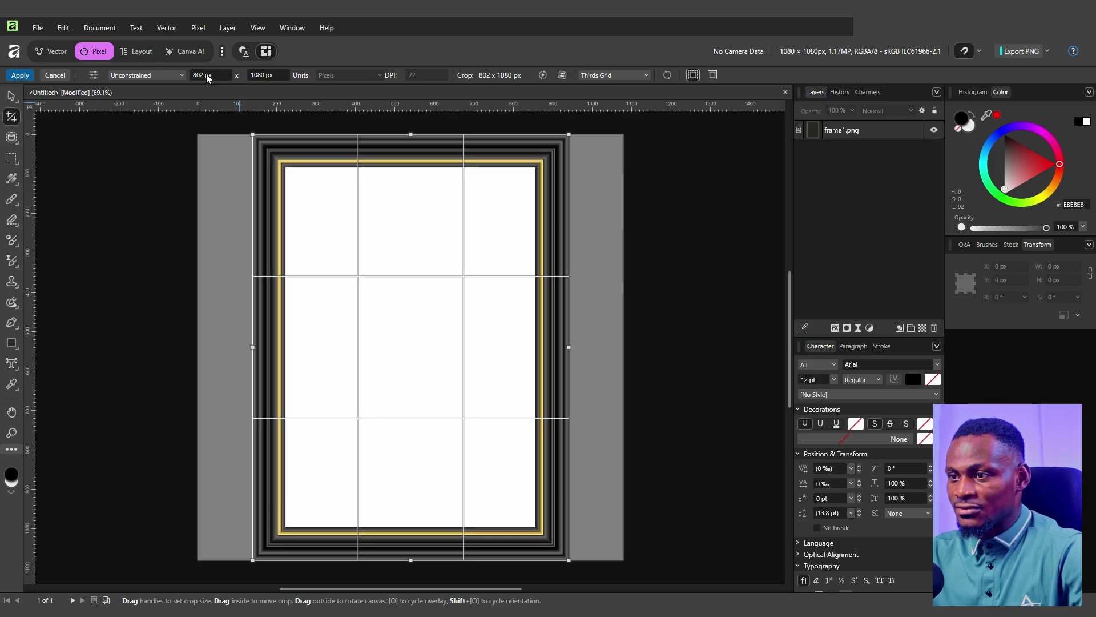
key(Return)
key(h)
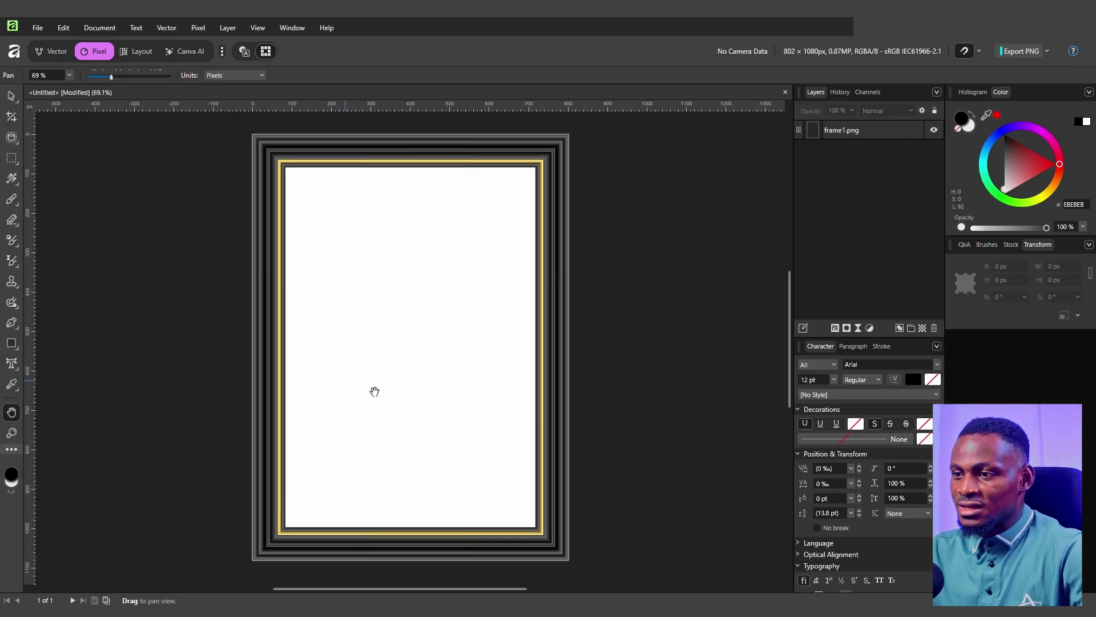
key(v)
Step: Enlarge the frame image slightly from its lower-right corner so it reaches past the canvas edge
scroll(639, 459, down, 1)
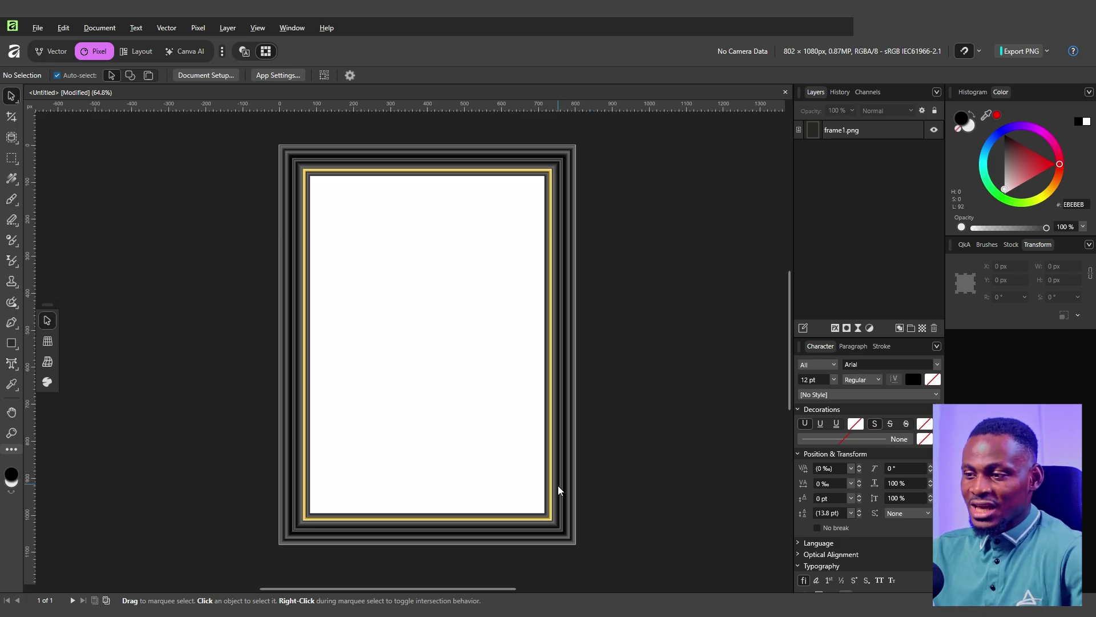
scroll(588, 527, up, 5)
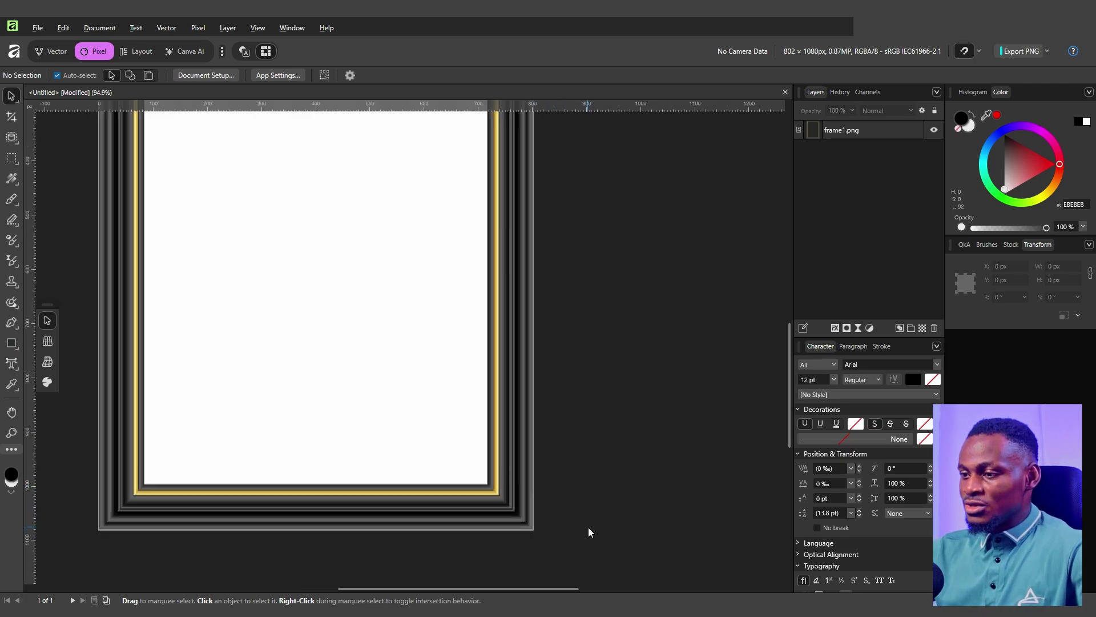
scroll(469, 388, up, 1)
click(438, 382)
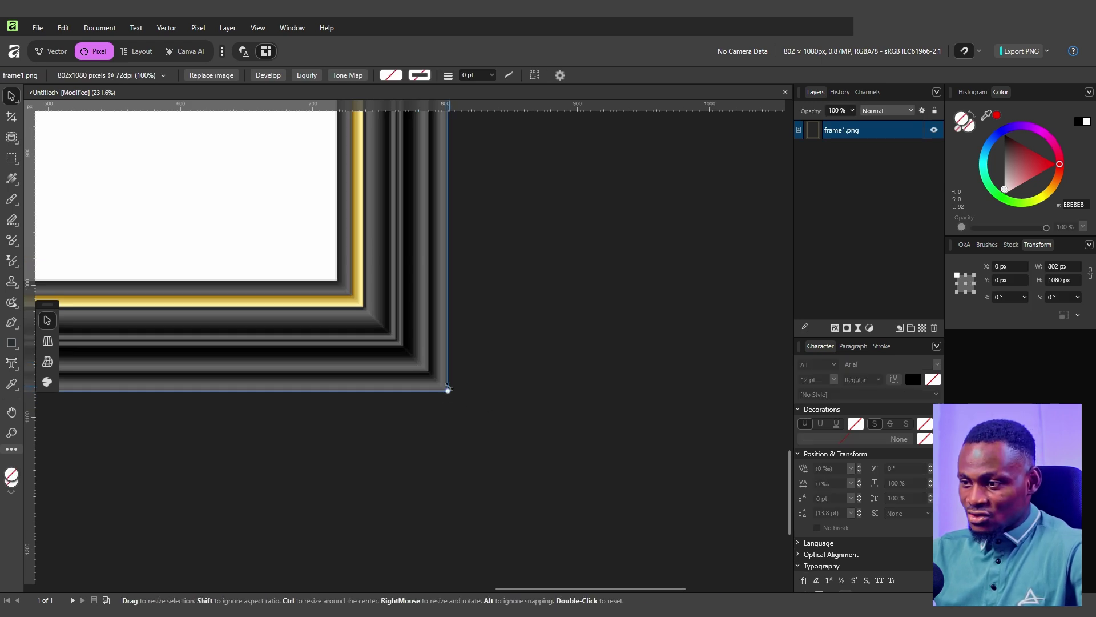
drag(448, 393, 455, 398)
scroll(472, 395, down, 5)
click(598, 435)
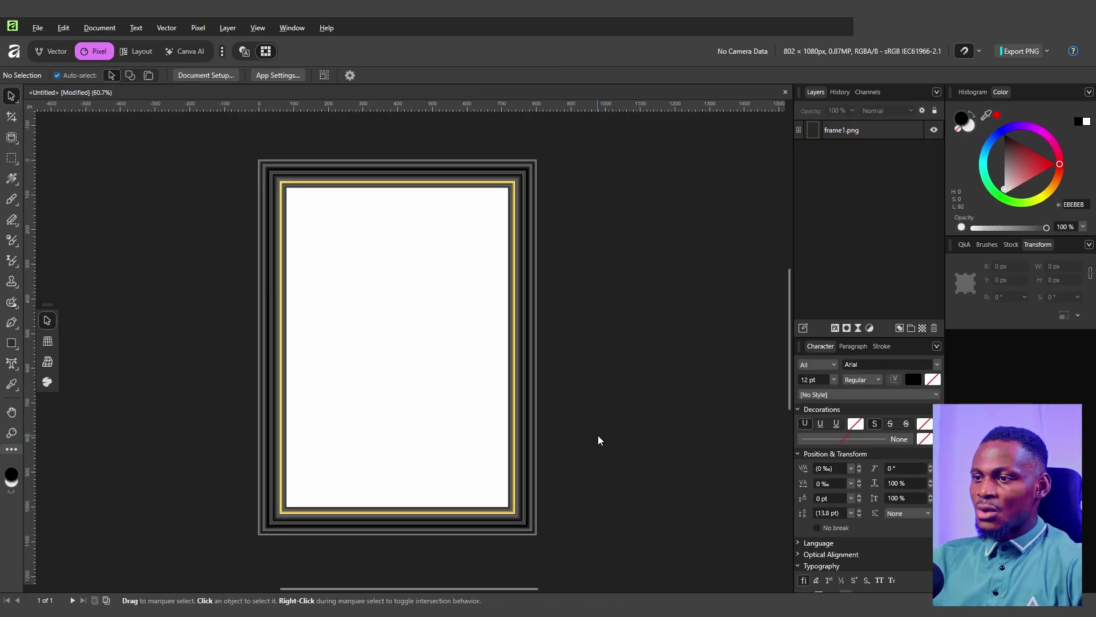
Step: Place the couple photo from the Frame folder, shrink it to about 684 by 1034 px and move it over the canvas
click(443, 603)
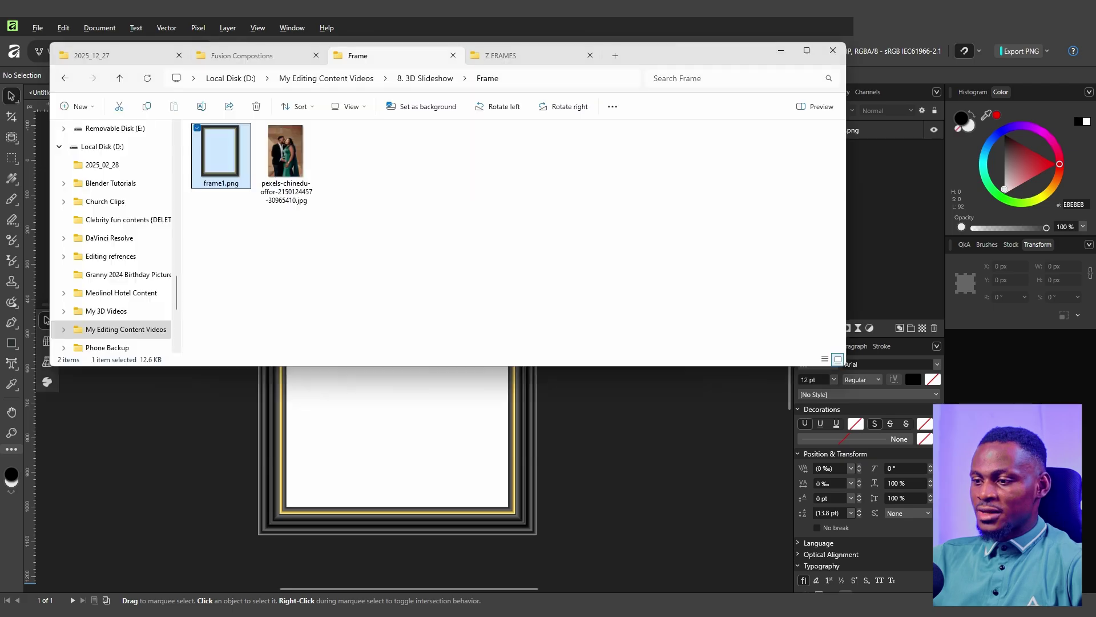
drag(287, 173, 574, 406)
scroll(554, 396, down, 4)
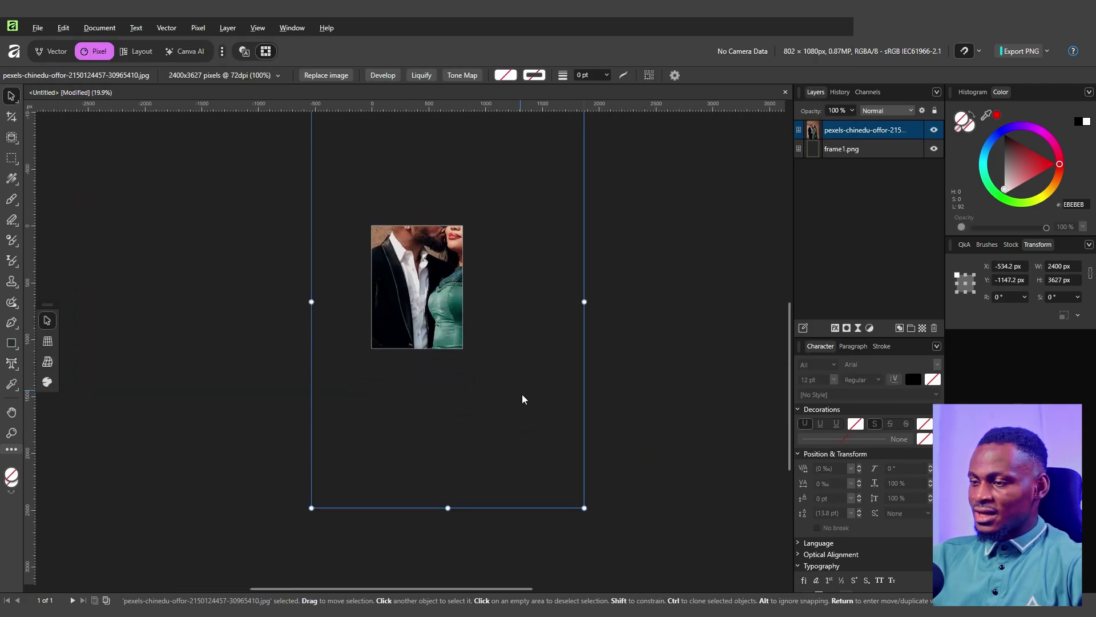
scroll(521, 382, down, 2)
drag(567, 479, 497, 372)
drag(396, 216, 437, 310)
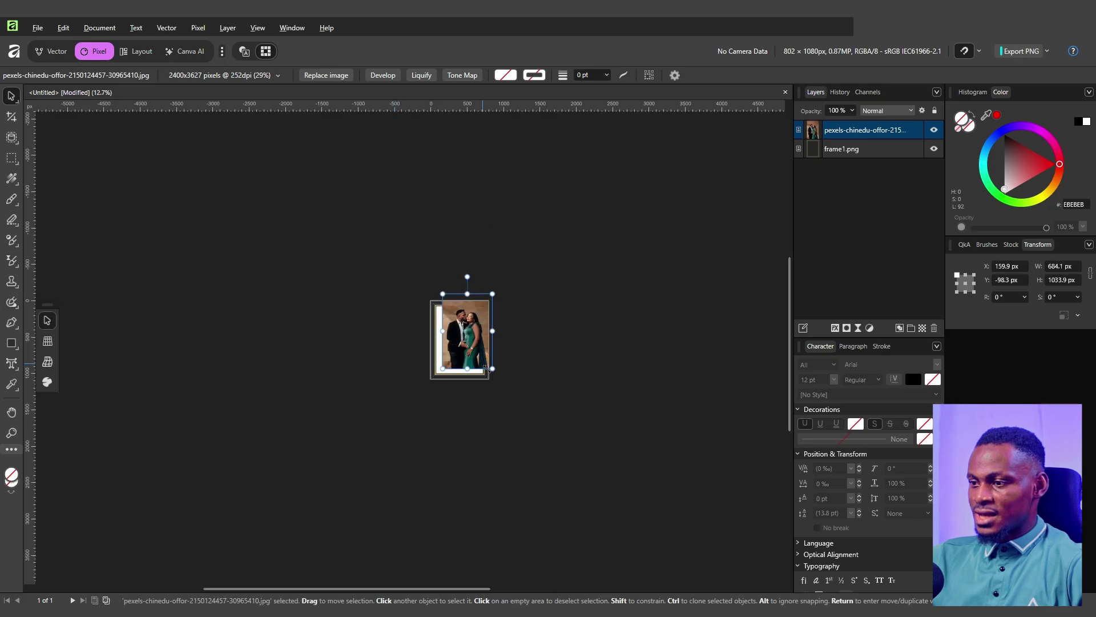
Step: Align the couple photo with the frame's top and enlarge it to about 758 by 1145 px, centred horizontally
scroll(492, 370, up, 7)
drag(533, 355, 478, 387)
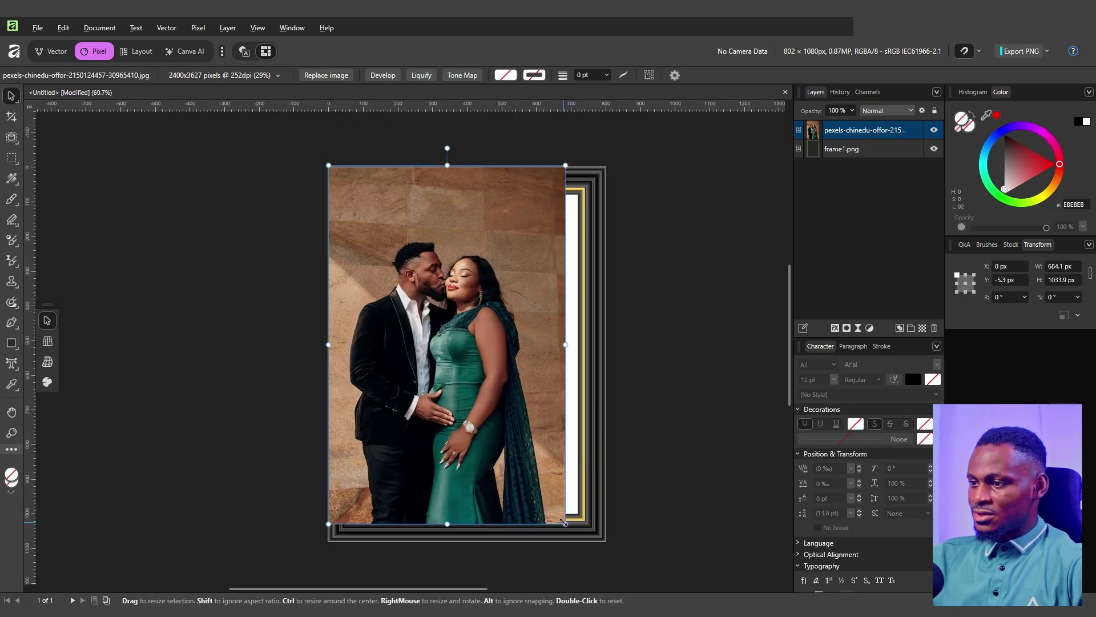
drag(563, 521, 591, 562)
drag(497, 448, 506, 448)
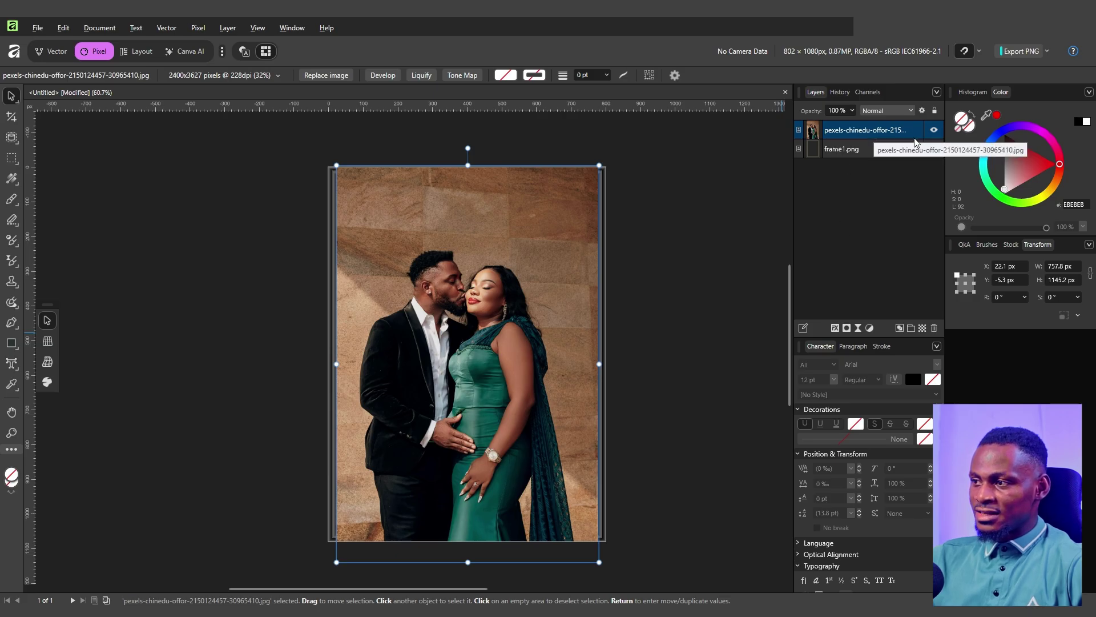
Step: Move the couple photo beneath the frame layer and enlarge it to about 819 by 1237 px inside the opening
drag(882, 137, 878, 214)
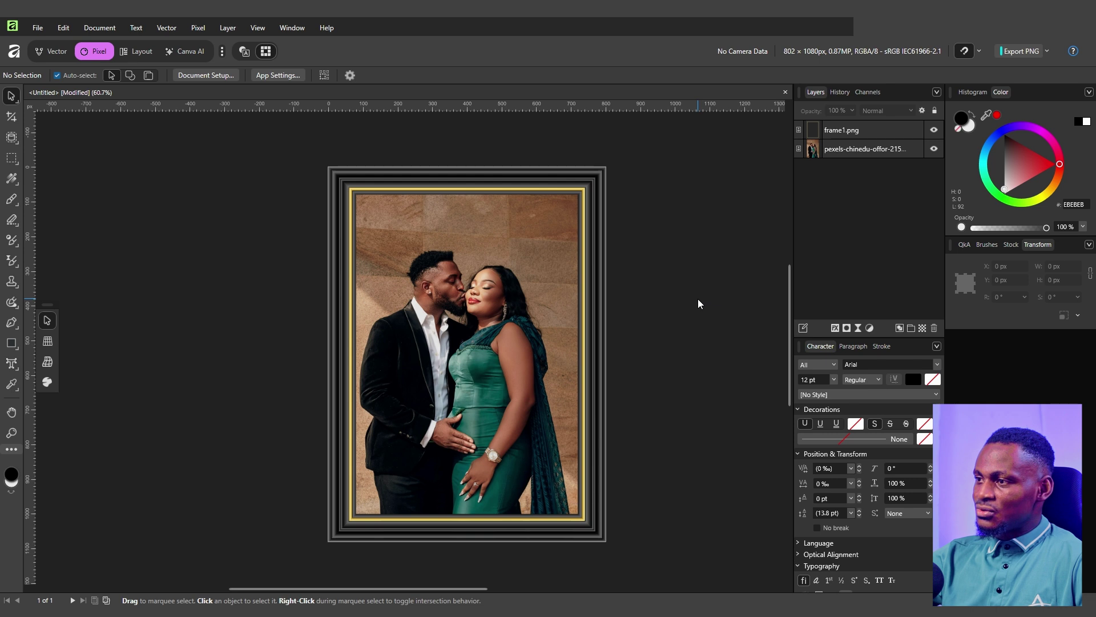
click(879, 148)
drag(599, 165, 620, 121)
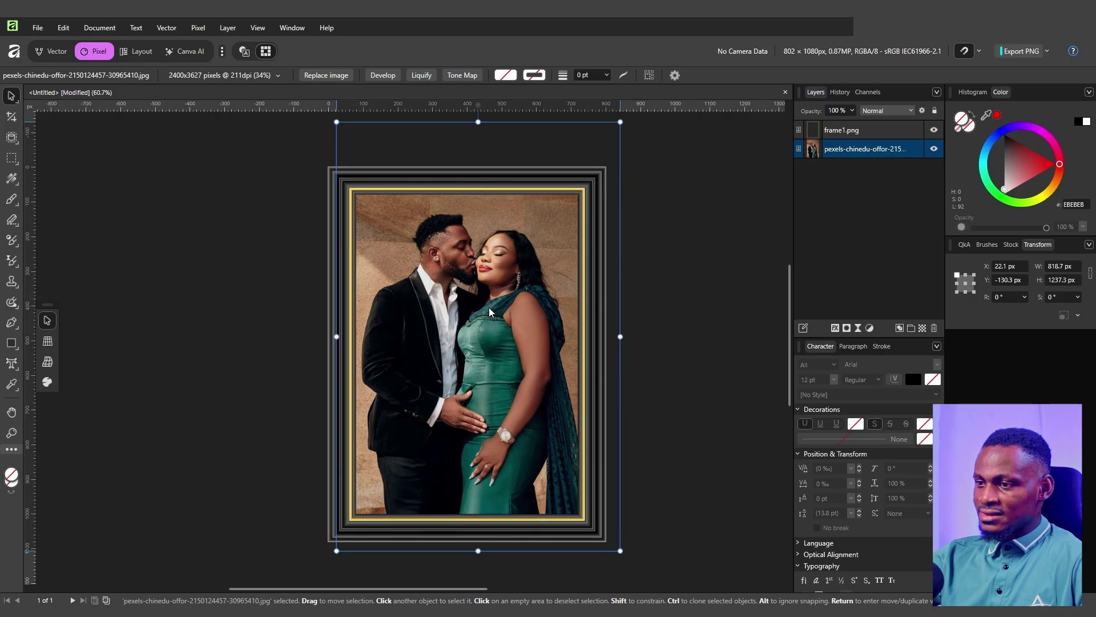
click(834, 242)
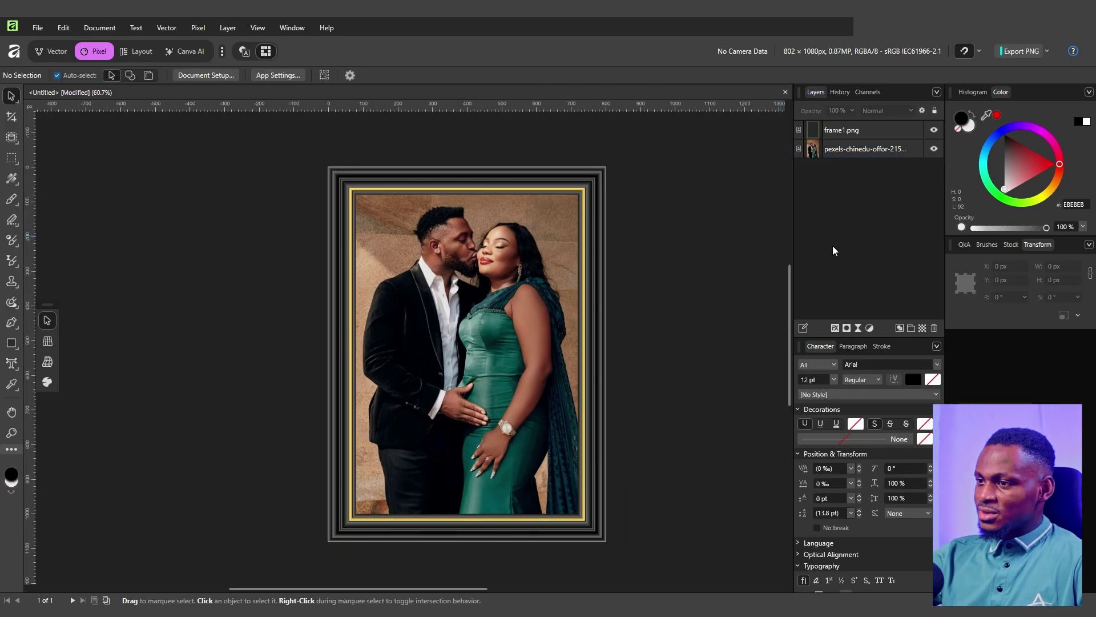
Step: Toggle the visibility of the frame layer and the photo layer off and on to check each one
click(934, 130)
click(934, 130)
click(934, 150)
click(934, 150)
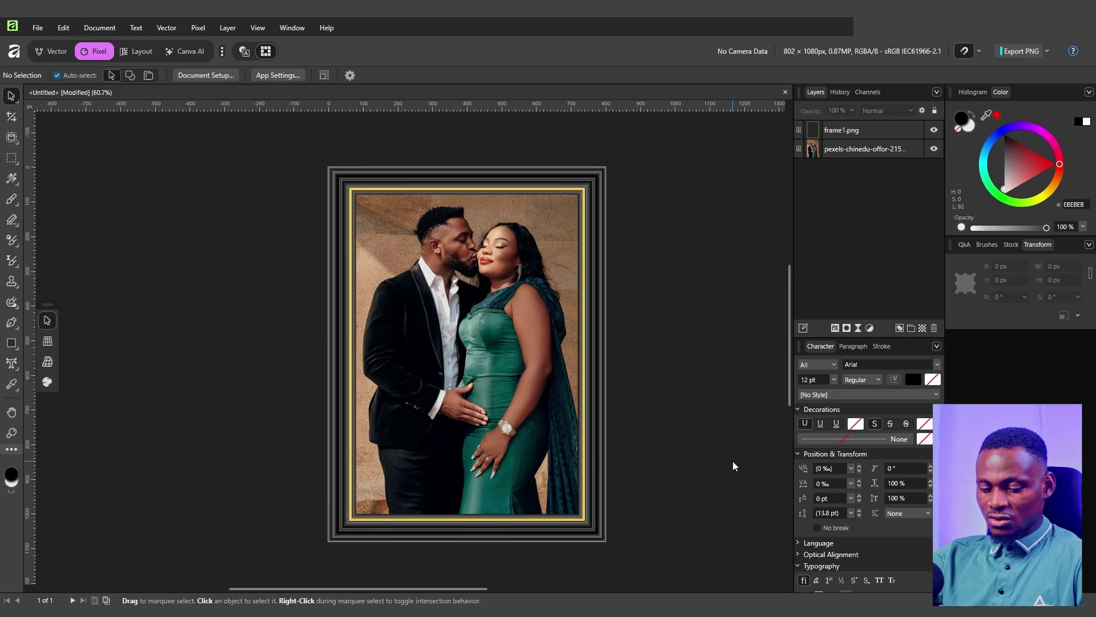
Step: Open the export settings for the framed photo and choose the standard PNG preset
key(ctrl+shift+alt+w)
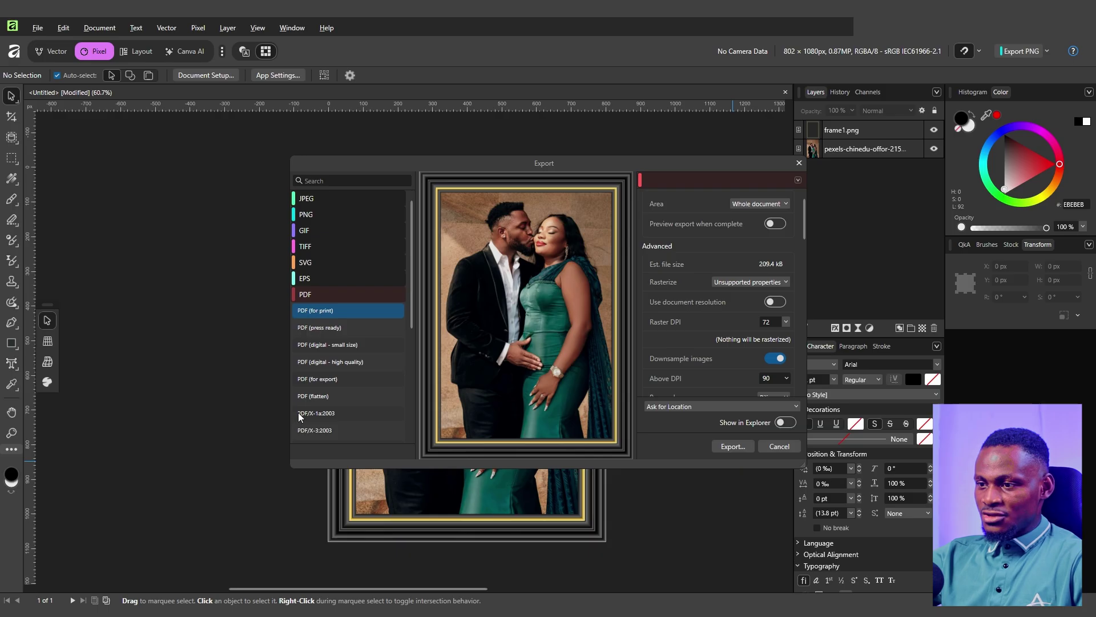
scroll(332, 385, down, 3)
scroll(319, 363, down, 2)
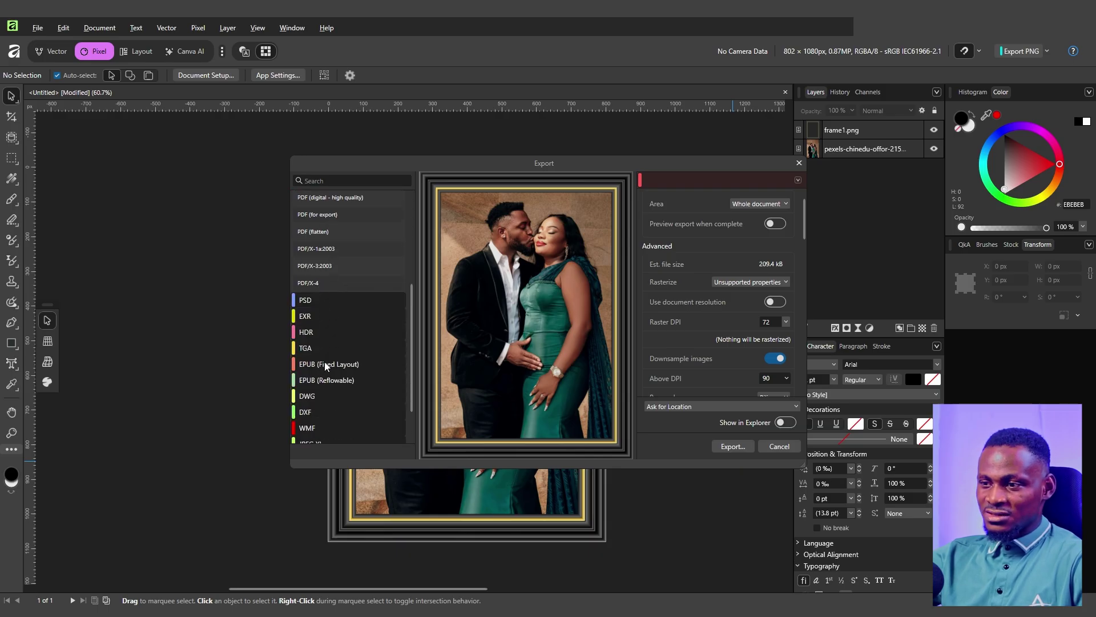
scroll(325, 354, up, 5)
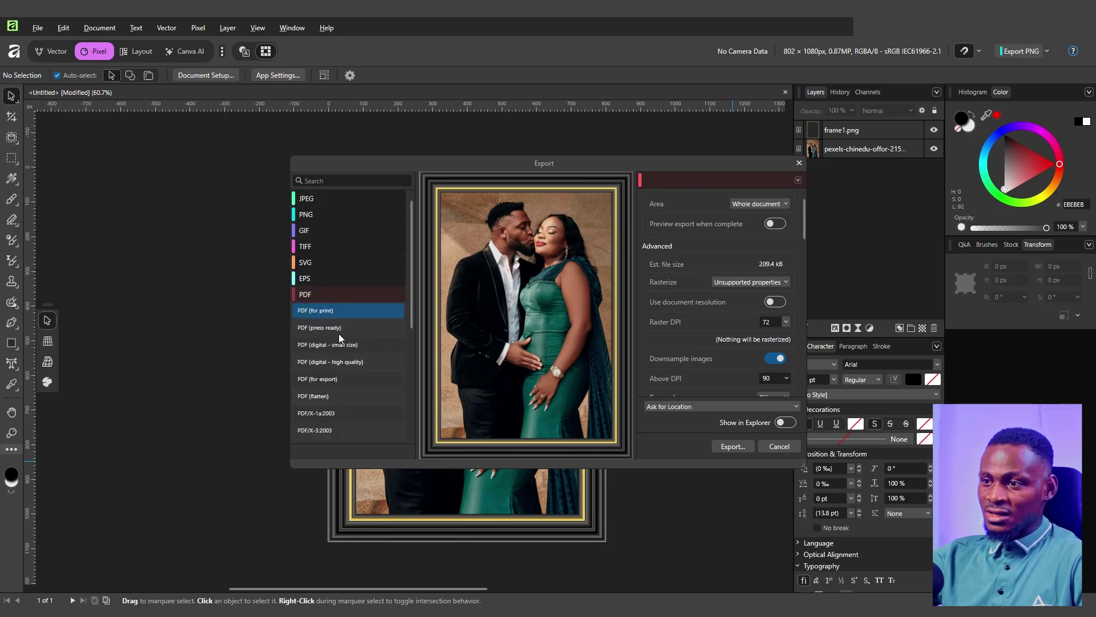
click(315, 211)
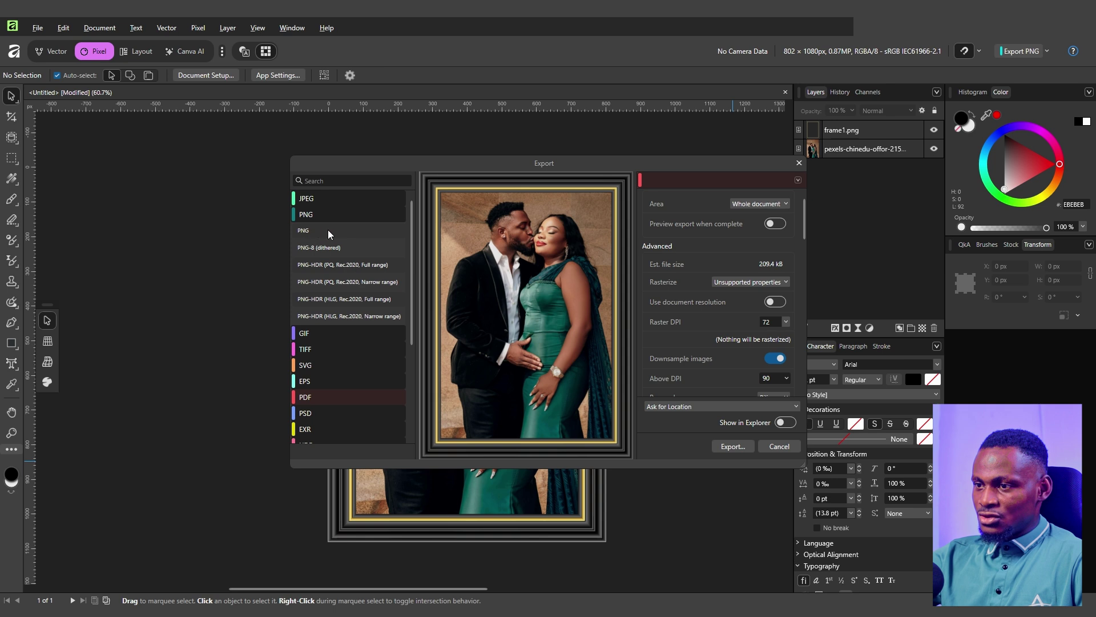
click(331, 231)
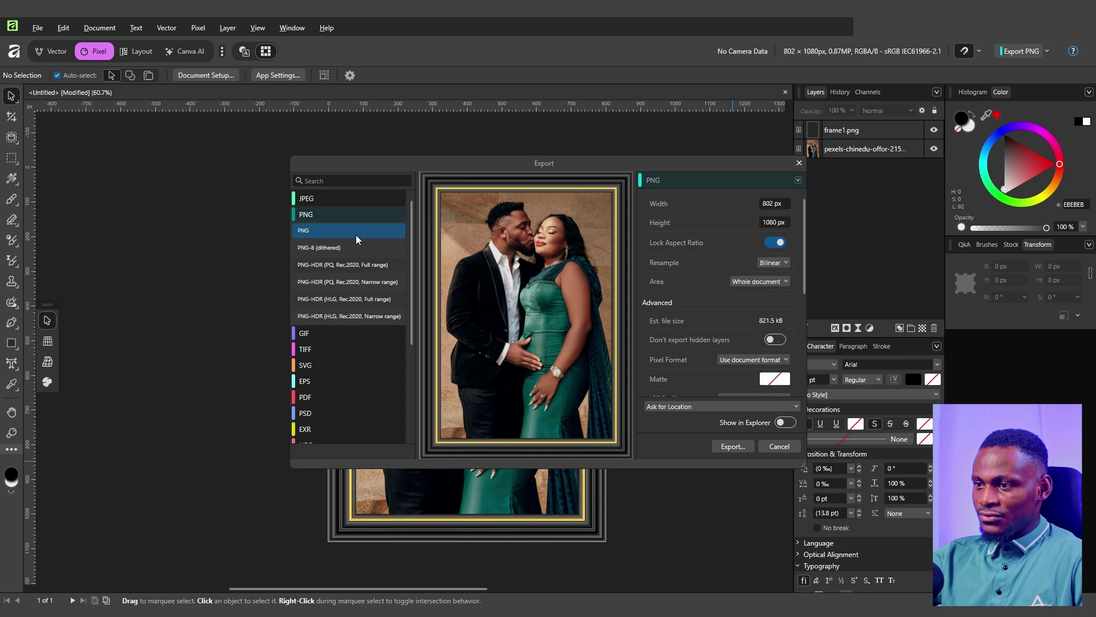
Step: Export the framed photo to the Frame folder under the file name "couple frame"
click(731, 447)
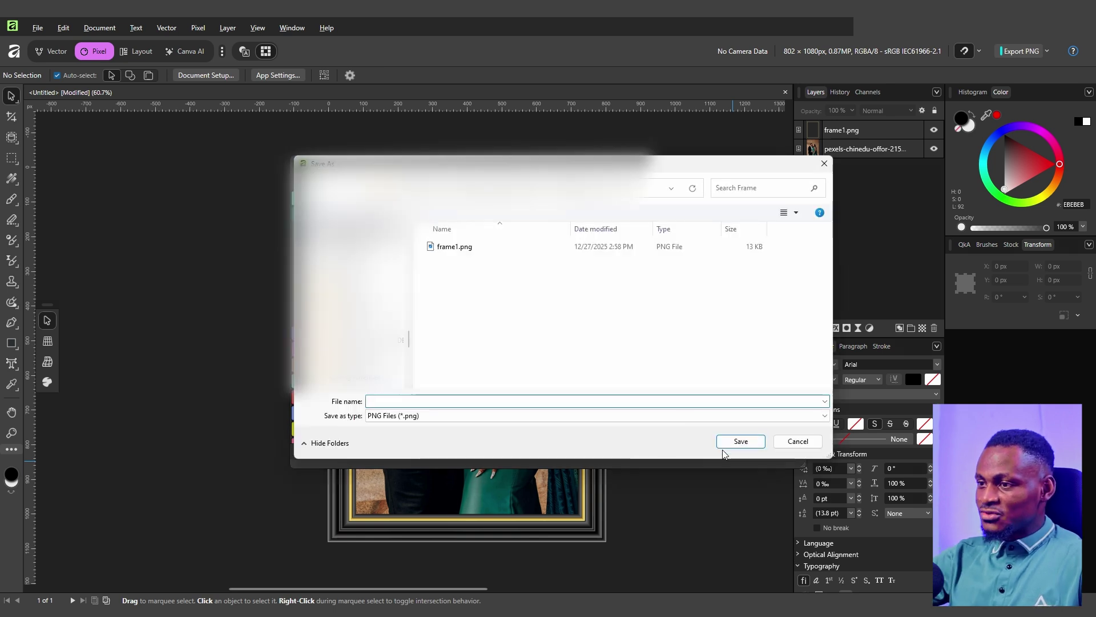
text(couple frame)
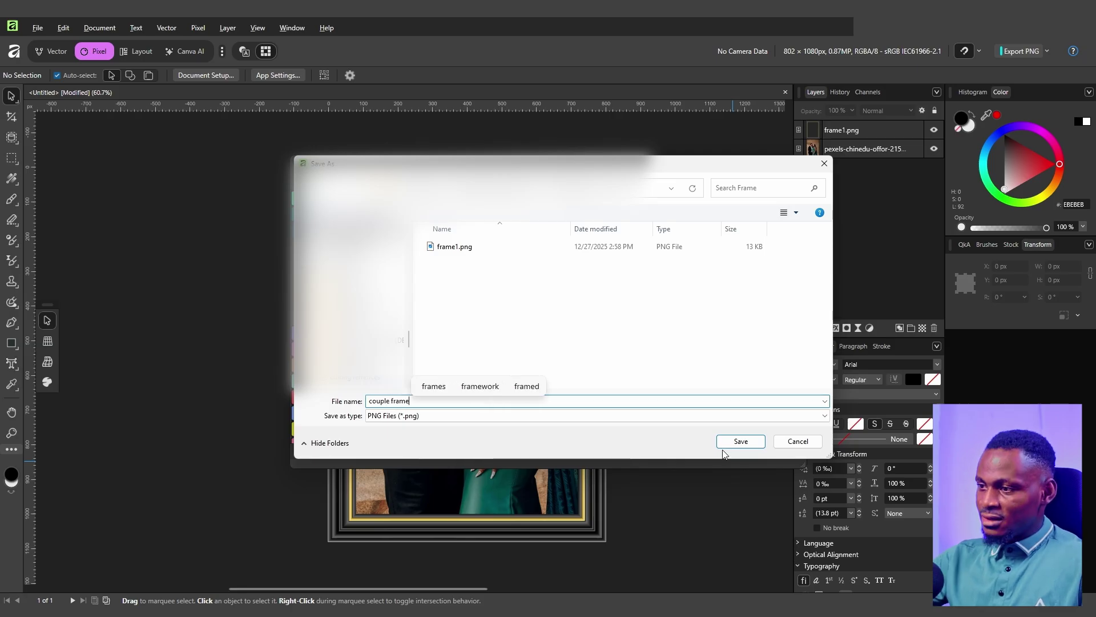
click(724, 447)
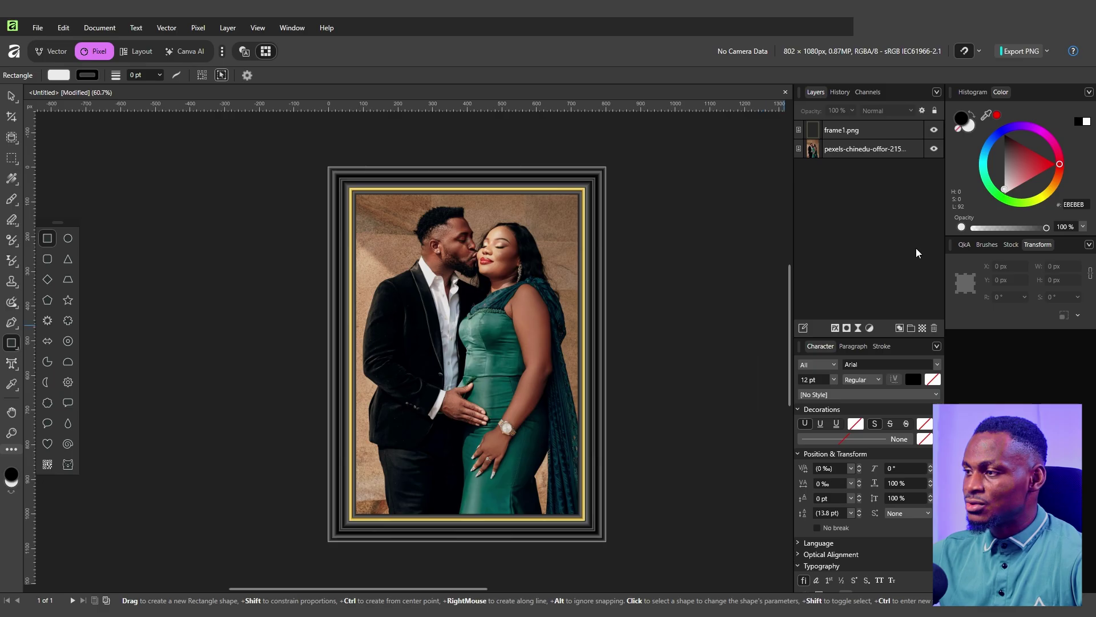
Step: With the photo layer hidden, draw a light rectangle about 806 by 1091 px over the canvas and place it beneath the frame layer
click(933, 149)
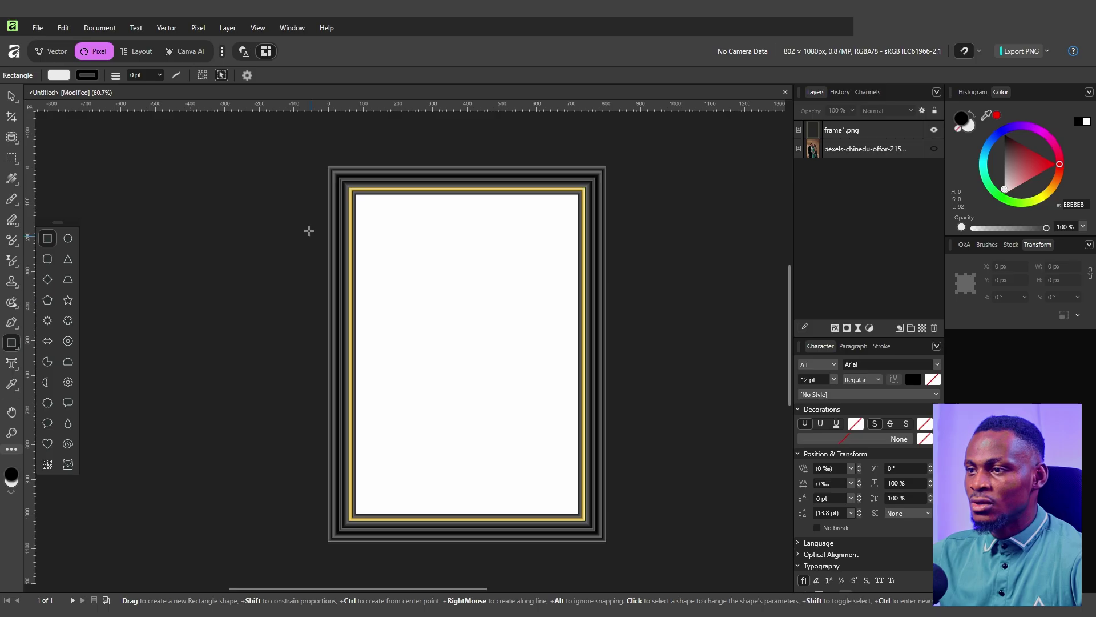
drag(327, 166, 607, 543)
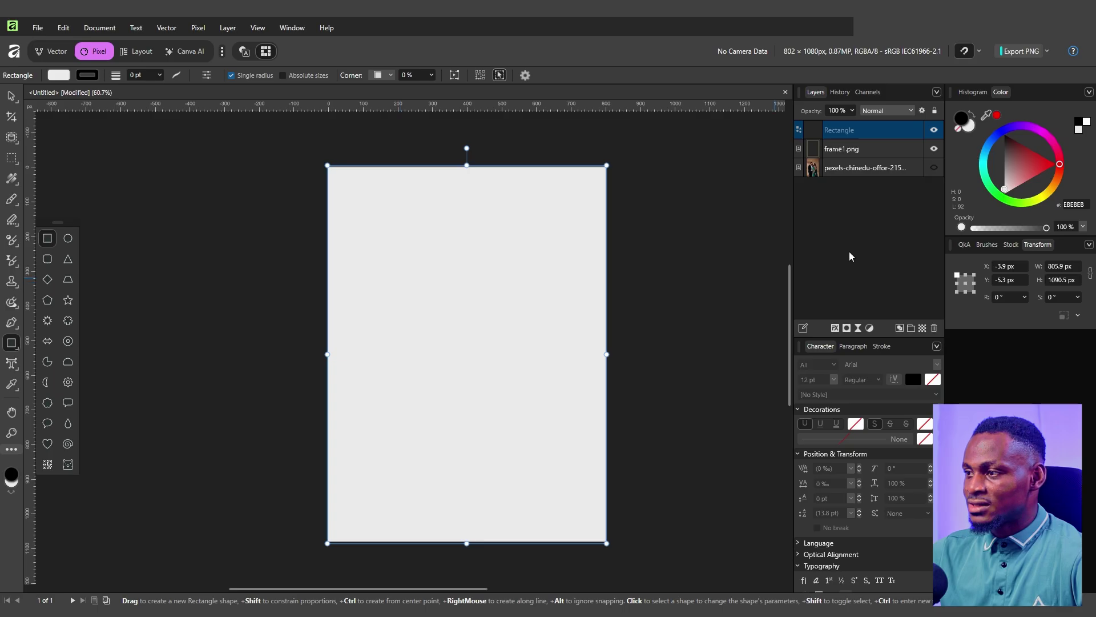
drag(877, 130, 878, 158)
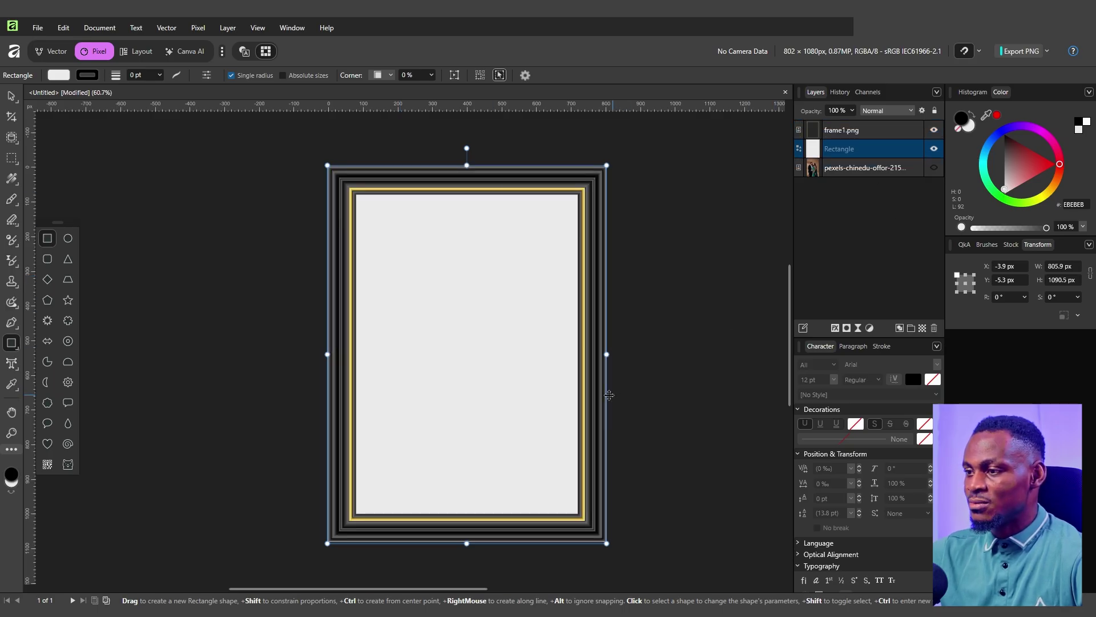
scroll(566, 249, up, 6)
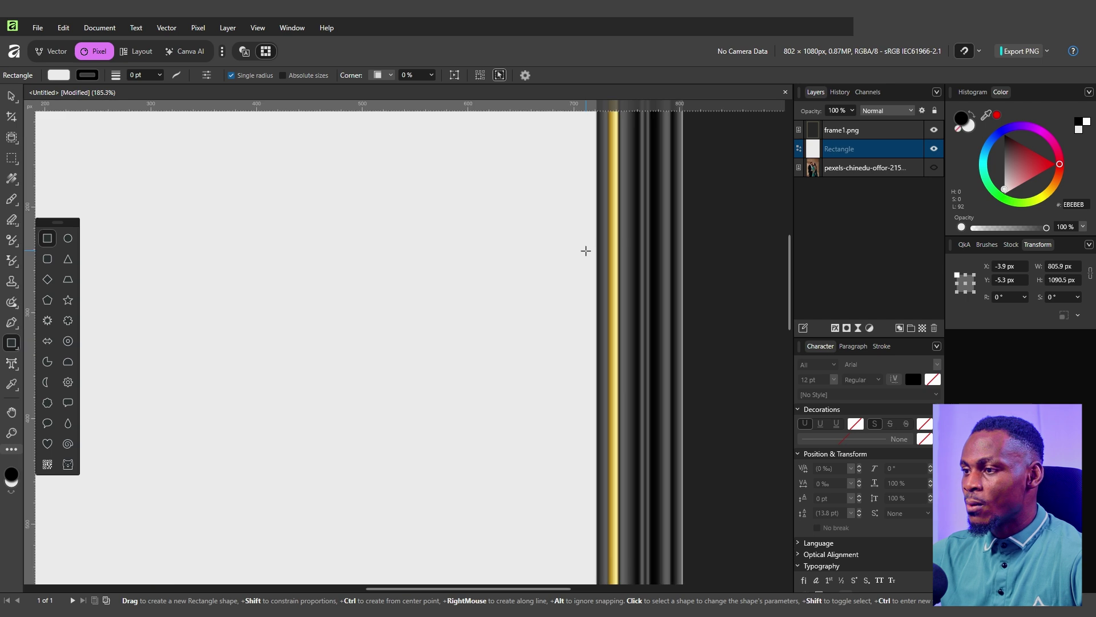
Step: Fill the rectangle beneath the frame with the dark grey #545454 sampled from the frame's edge, and deselect it
scroll(586, 251, down, 1)
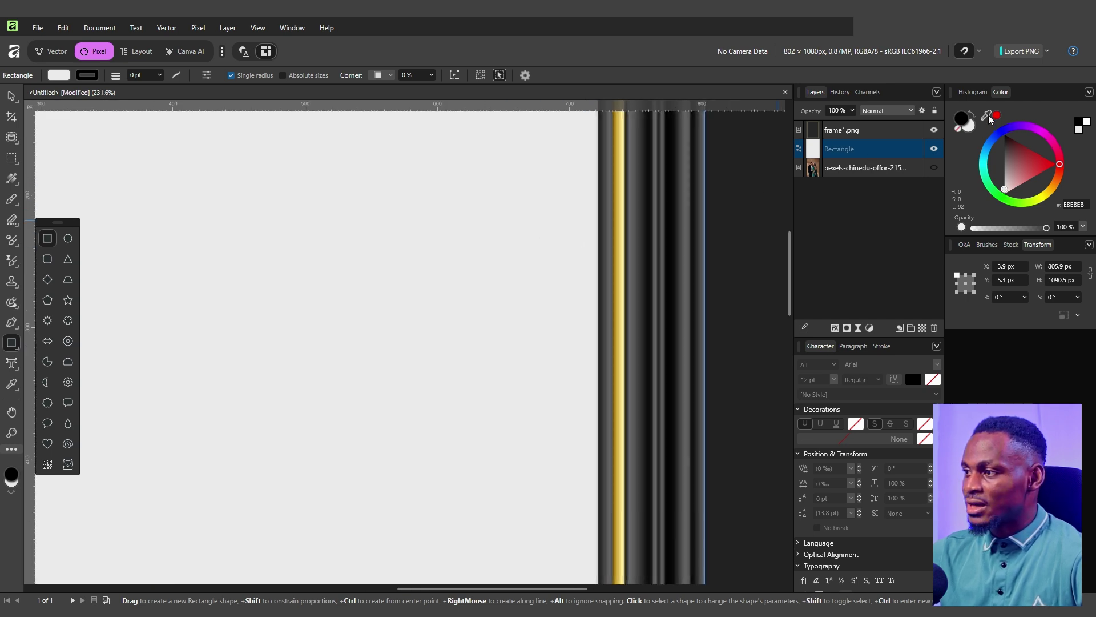
drag(990, 115, 624, 210)
key(ctrl+0)
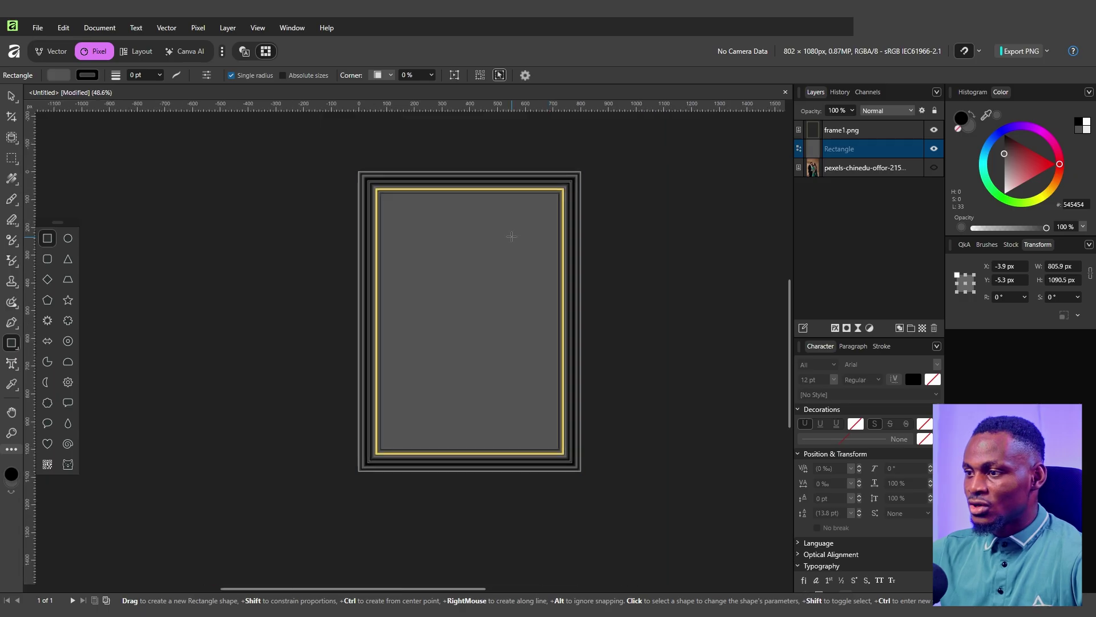
scroll(513, 238, up, 1)
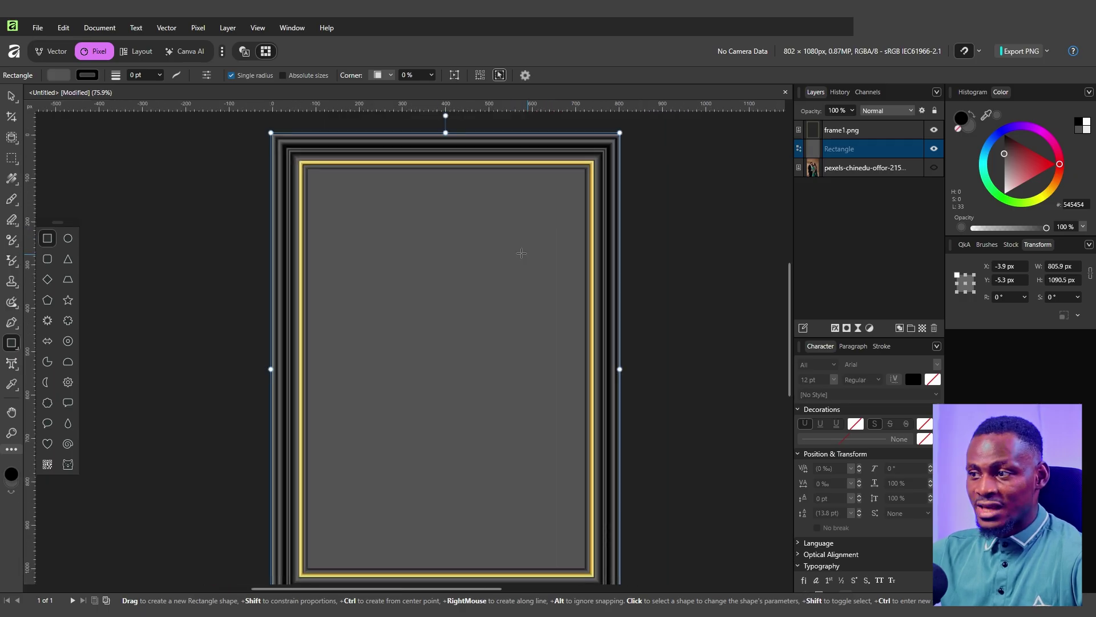
scroll(511, 247, down, 1)
key(ctrl+d)
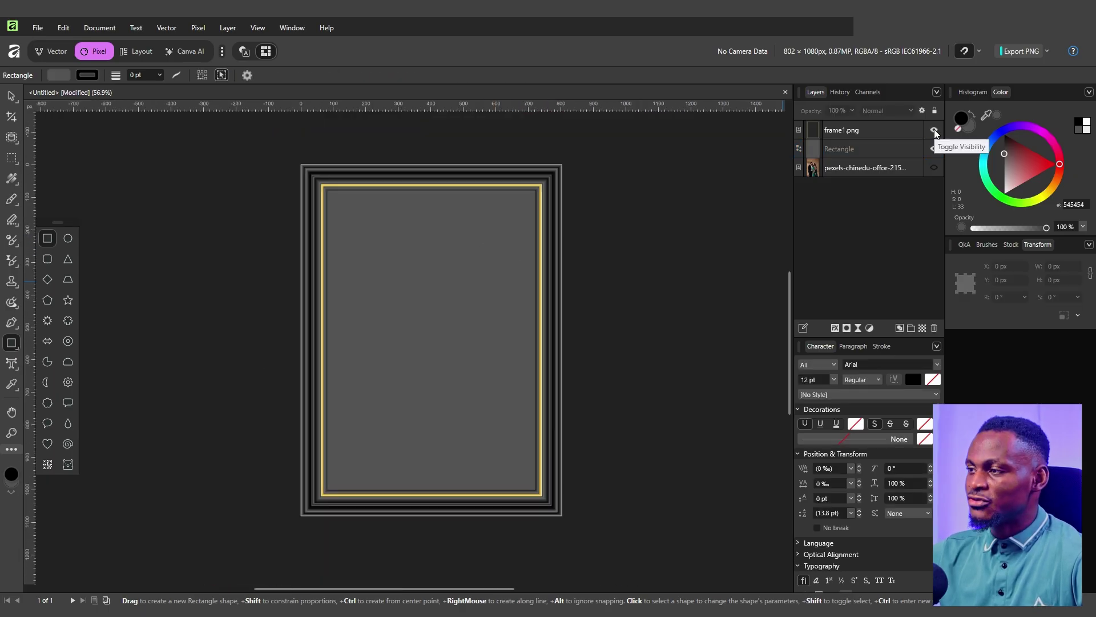
Step: Hide the frame layer and export the plain grey rectangle as a PNG named "frame back" in the Frame folder
click(934, 130)
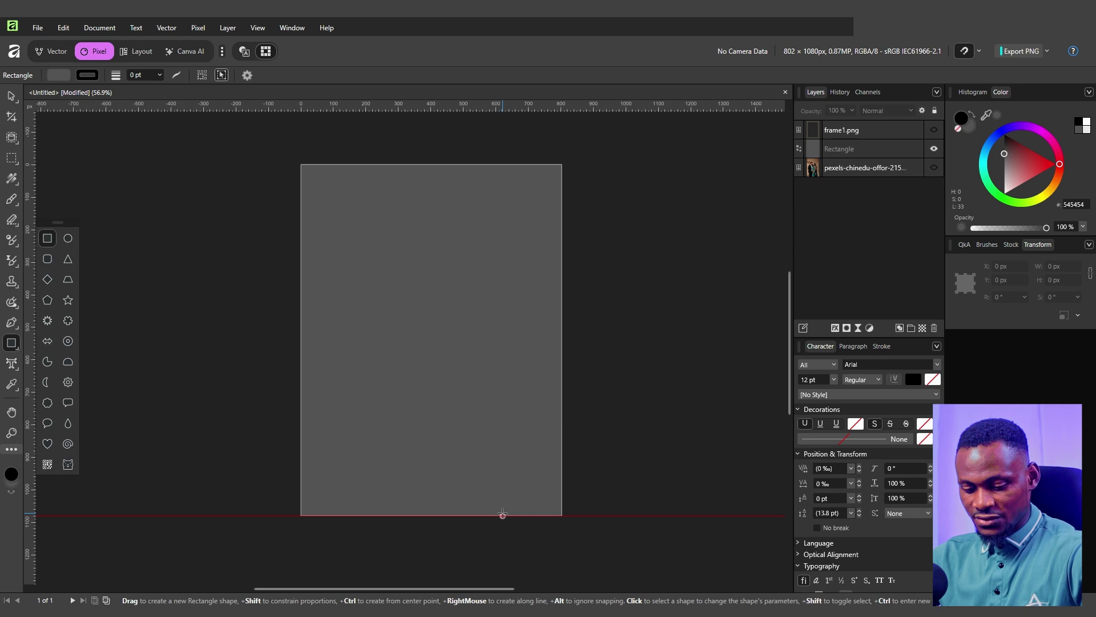
key(ctrl+shift+alt+s)
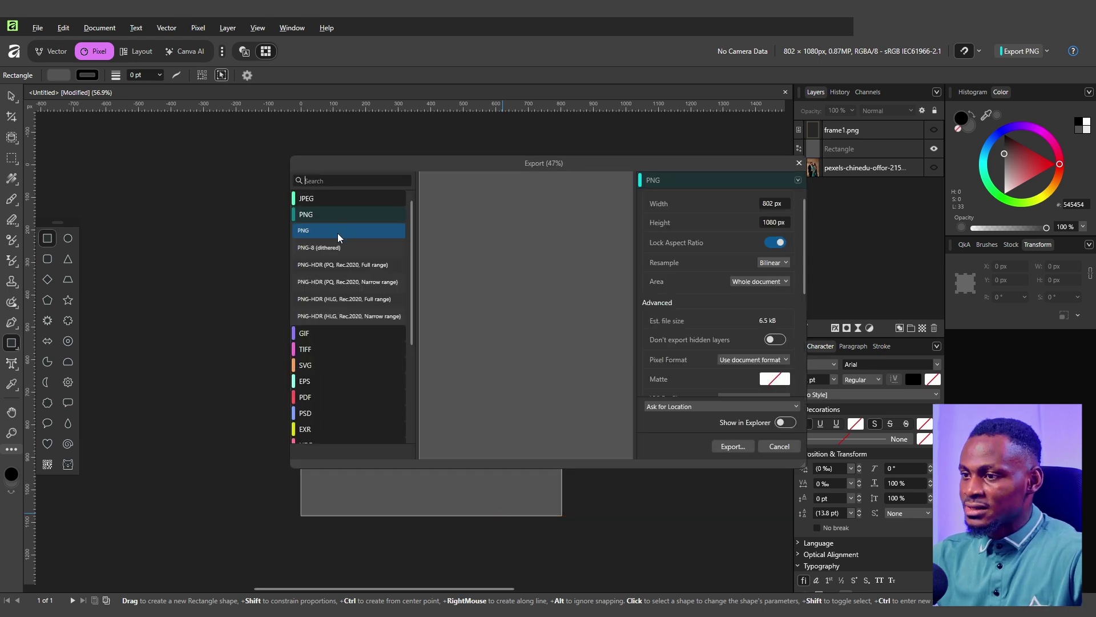
click(736, 448)
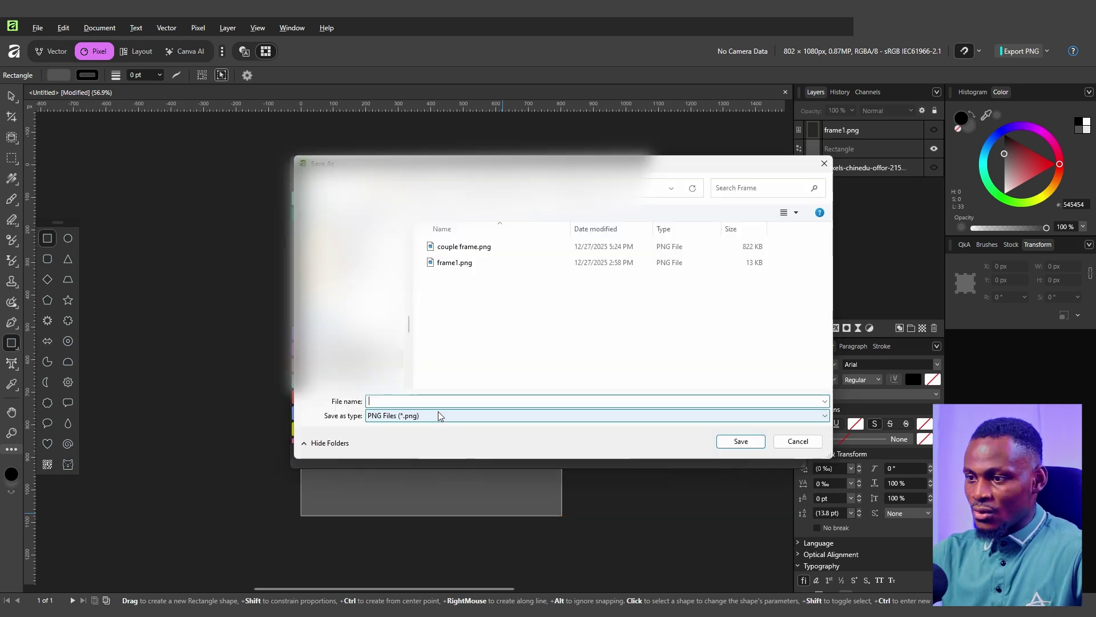
text(frame back)
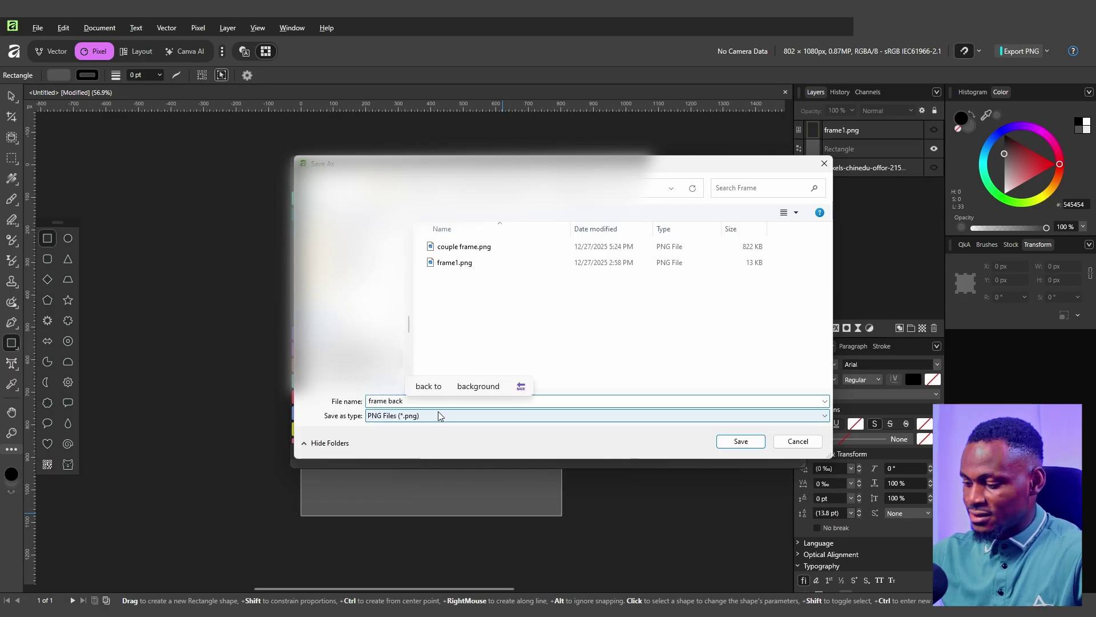
key(Return)
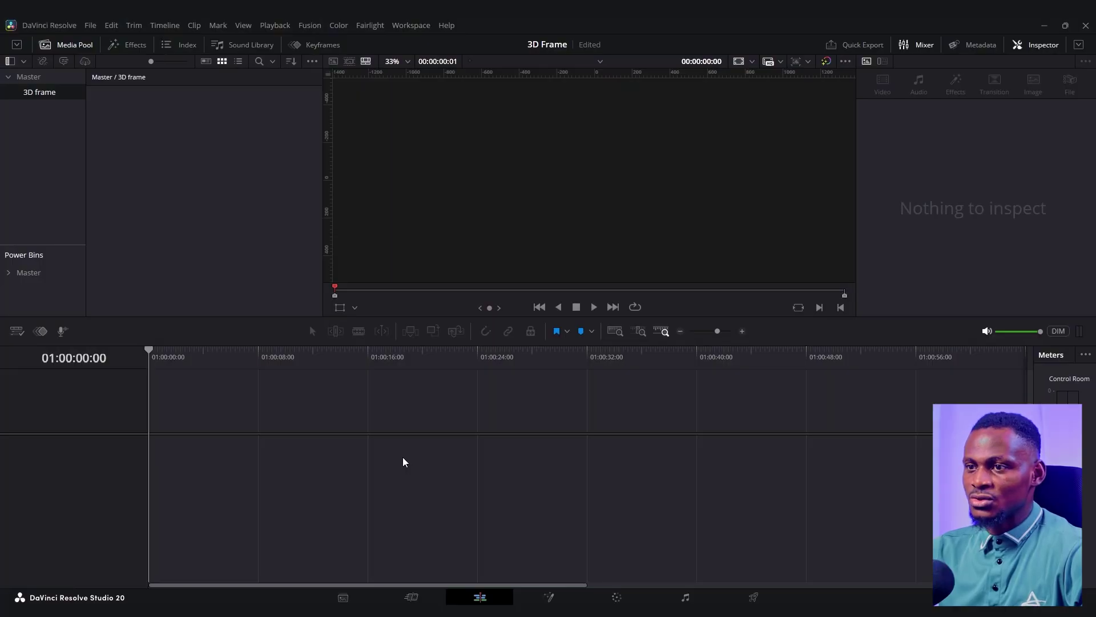
Step: In DaVinci Resolve, create an empty timeline named "3D Frame" with project settings turned off, using 1920 x 1080 HD at 30 frames per second
right_click(128, 206)
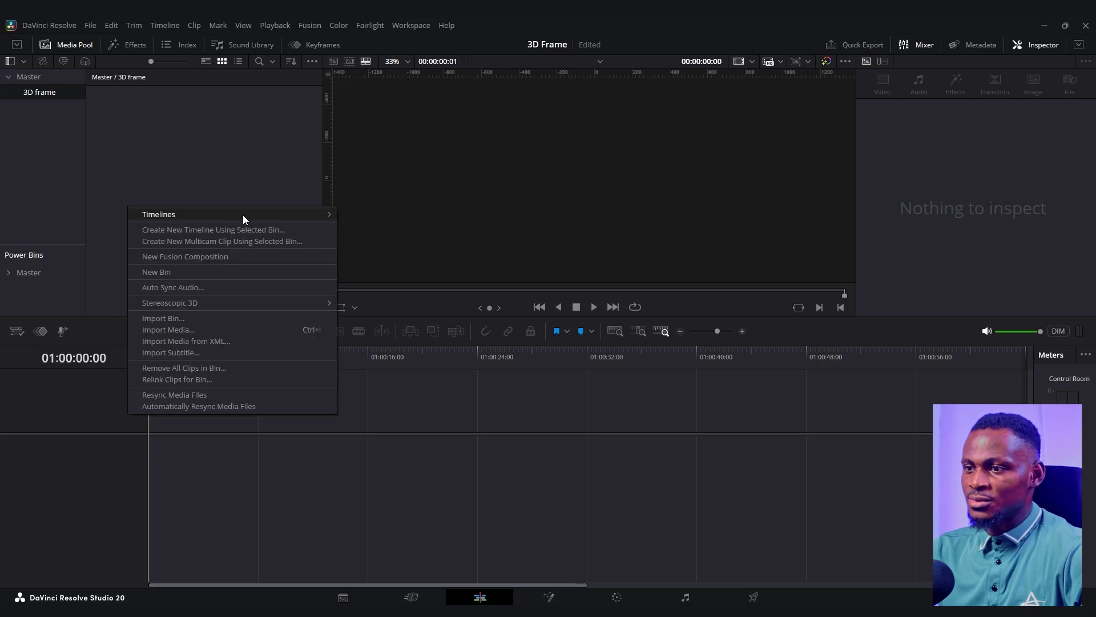
mouse_move(303, 218)
click(374, 217)
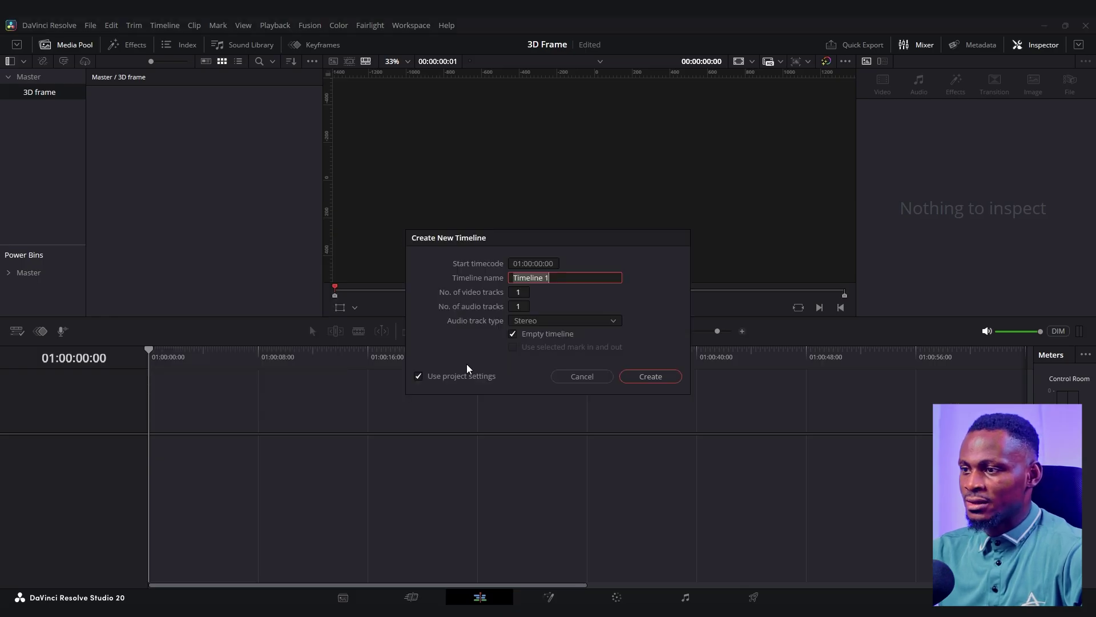
text(3d frame)
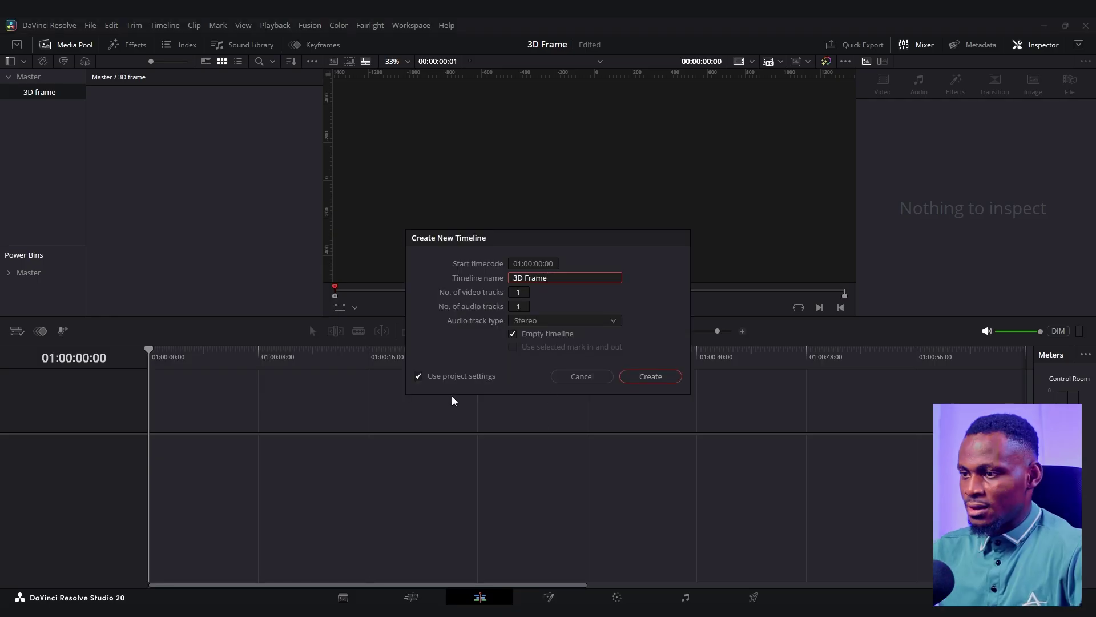
click(419, 376)
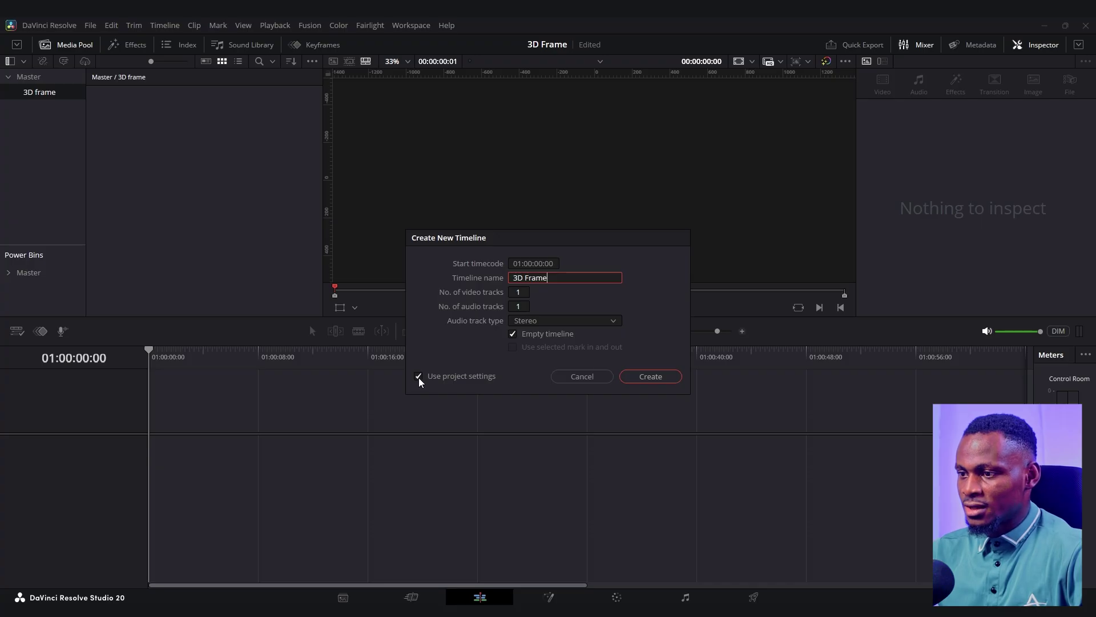
click(513, 271)
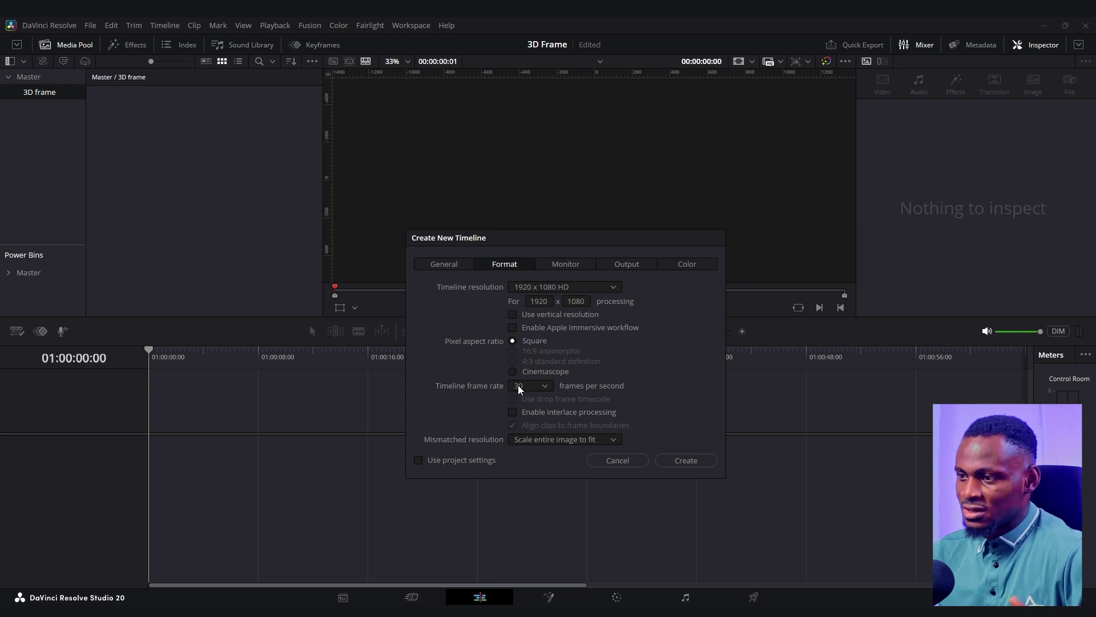
click(696, 463)
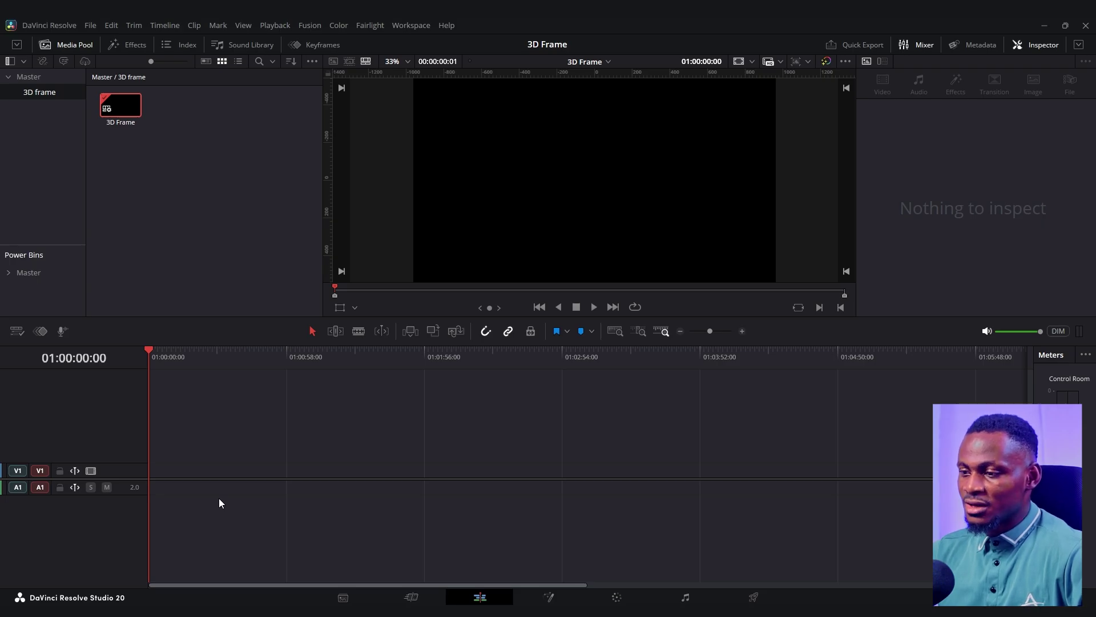
Step: Import frame back.png and couple frame.png from the Frame assets folder into the 3D frame bin
key(alt+Tab)
drag(621, 148, 186, 227)
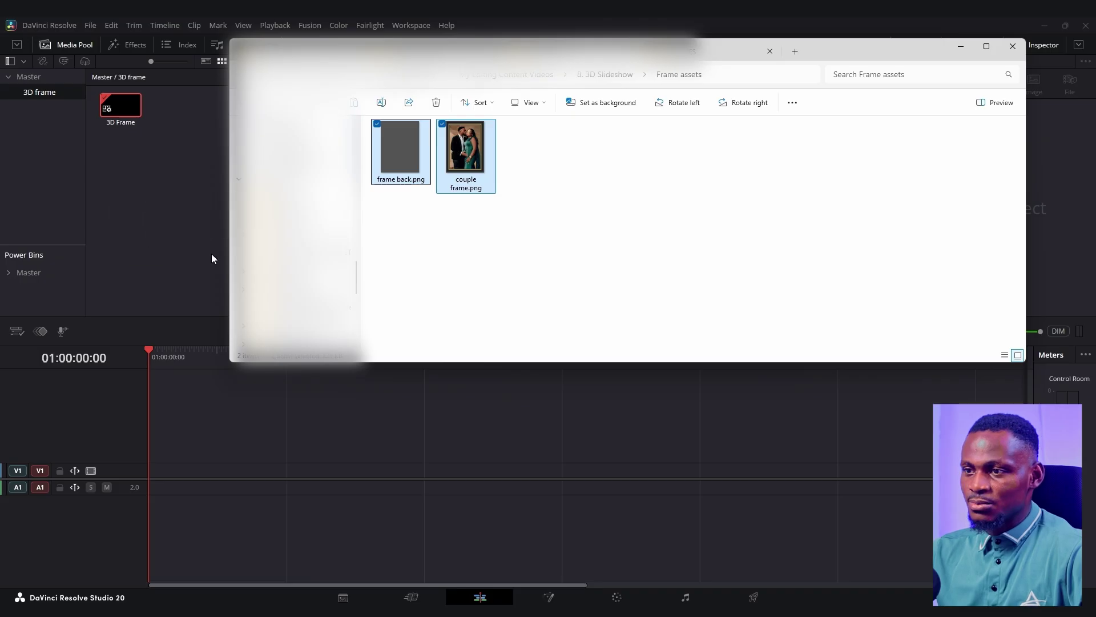
click(183, 272)
Step: Place a Fusion Composition at the start of video track 1 and extend it to about 10 seconds
click(128, 46)
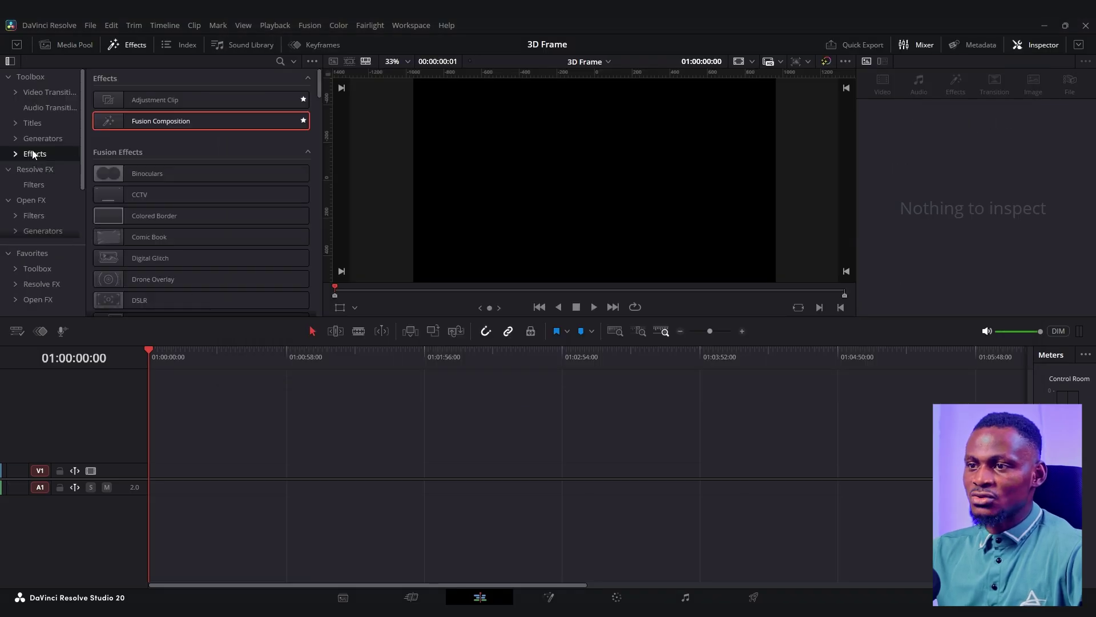
drag(166, 119, 146, 478)
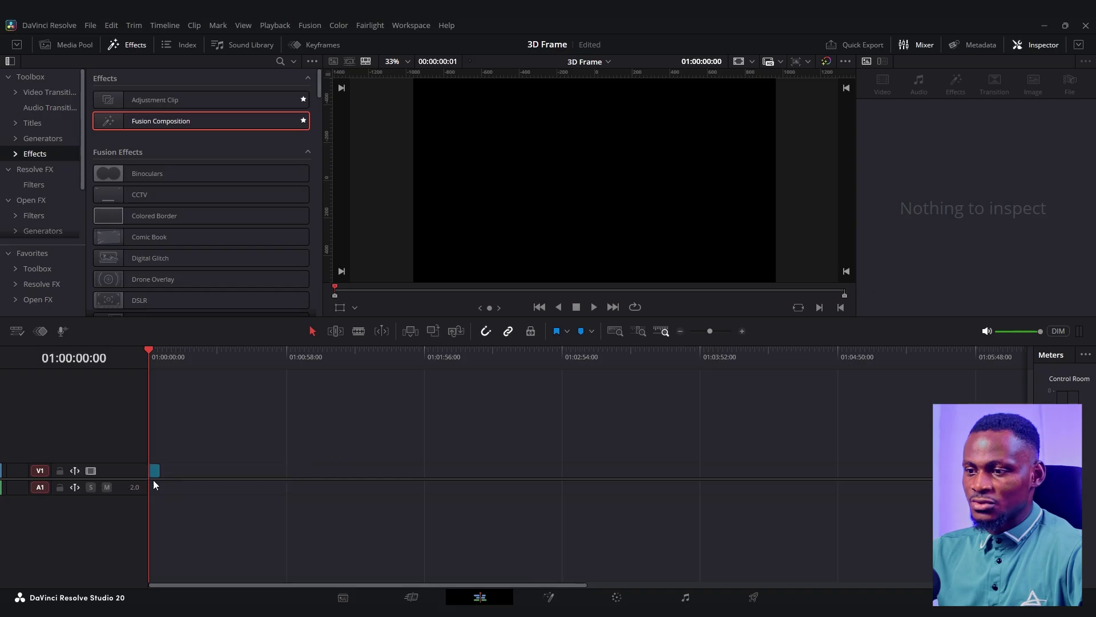
scroll(183, 472, up, 5)
drag(150, 348, 754, 427)
drag(444, 470, 752, 471)
key(Home)
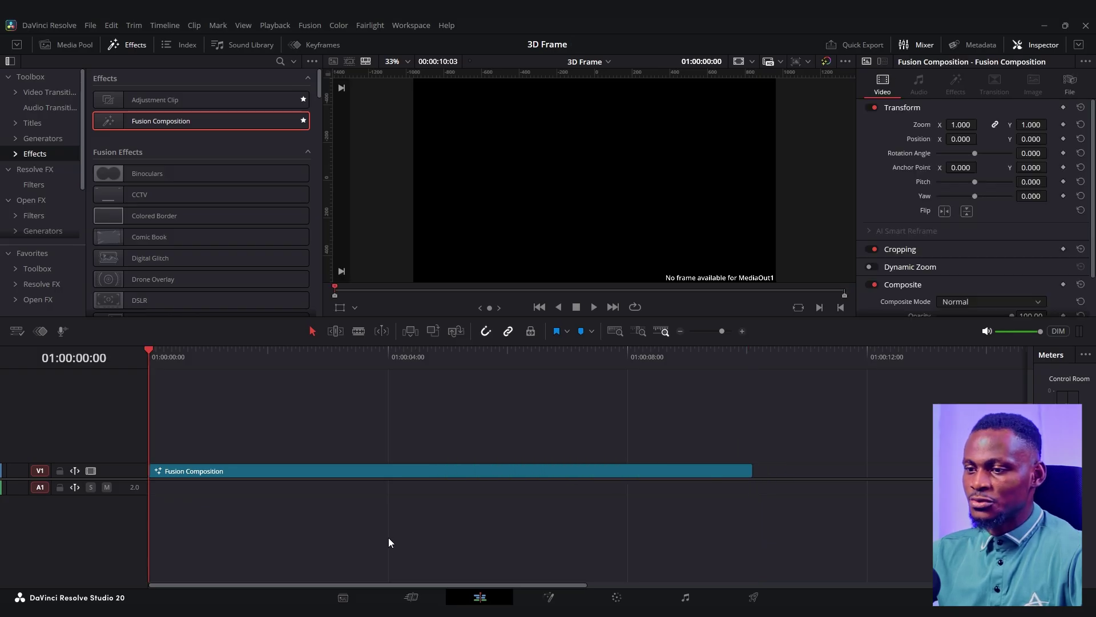
Step: Open the composition in the Fusion page, add a Background node and connect it to MediaOut1
right_click(211, 471)
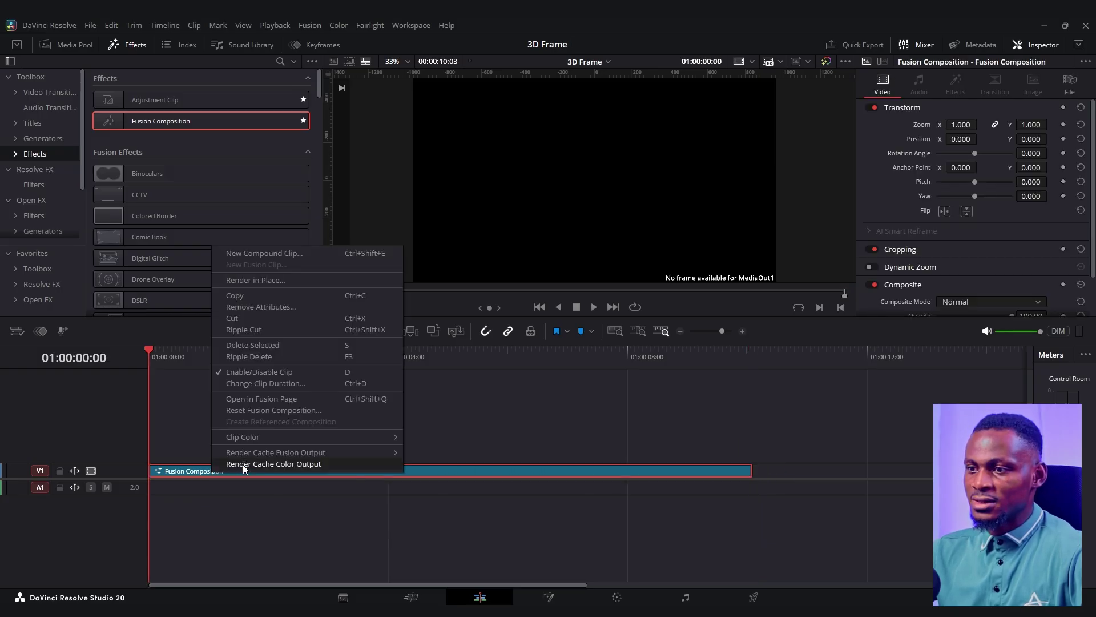
click(279, 400)
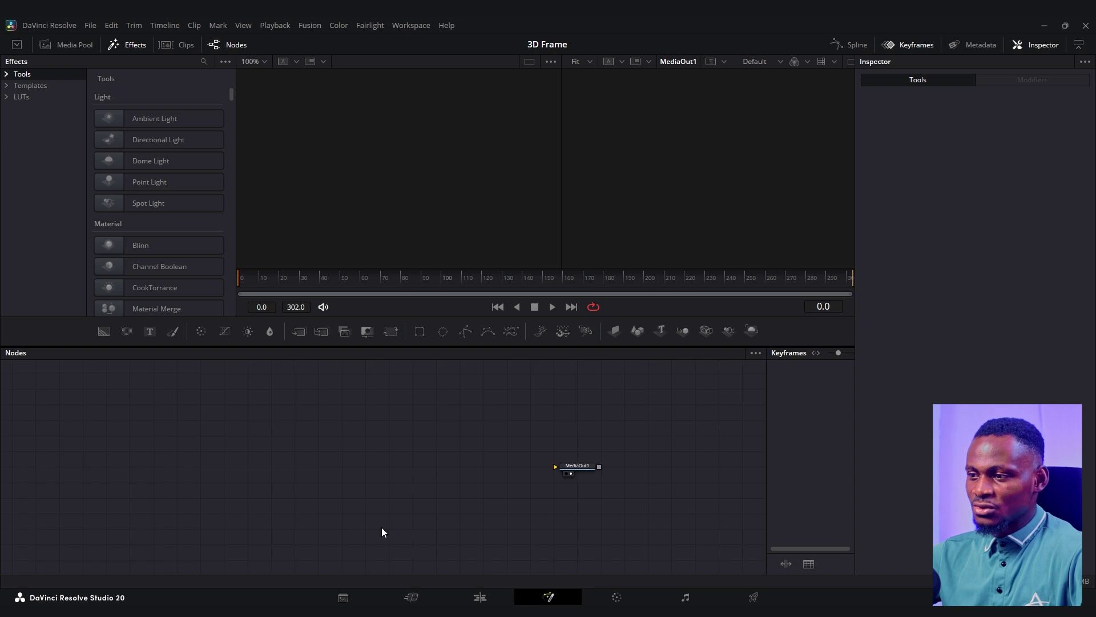
click(103, 331)
drag(454, 523, 574, 468)
scroll(262, 493, up, 2)
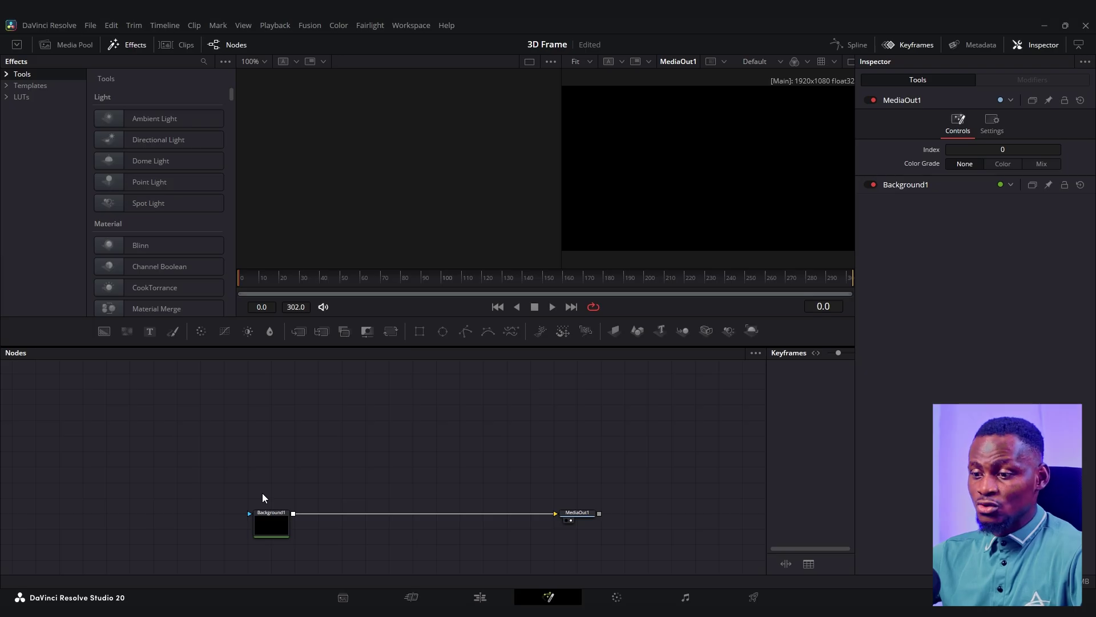
Step: Add an sRectangle node above the background and attach an Extrude 3D node to its output
key(shift+space)
text(srect)
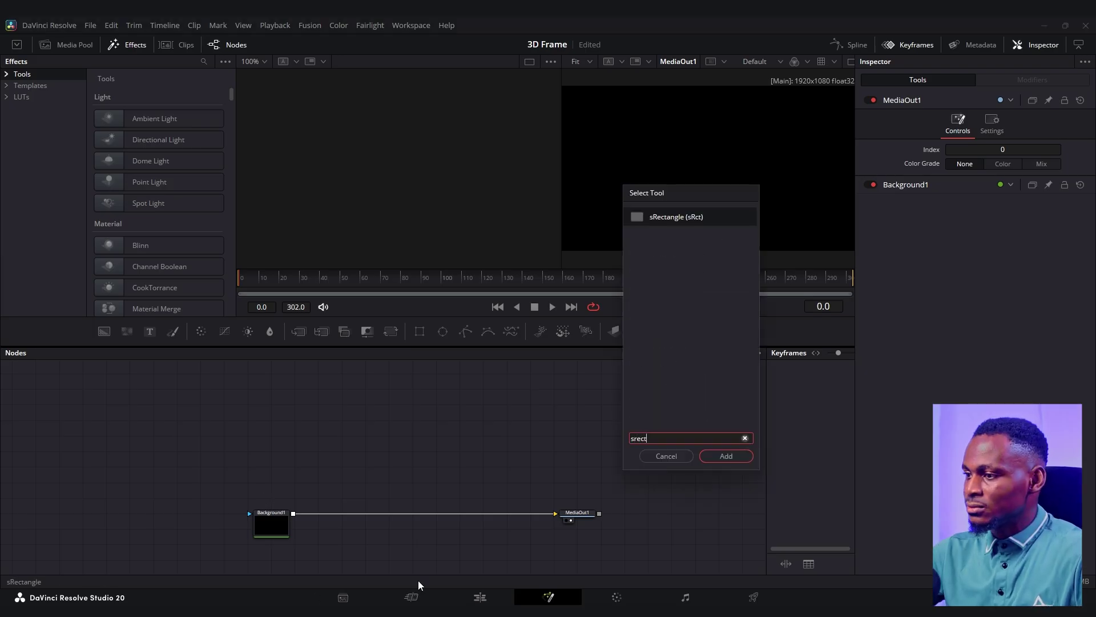
click(722, 456)
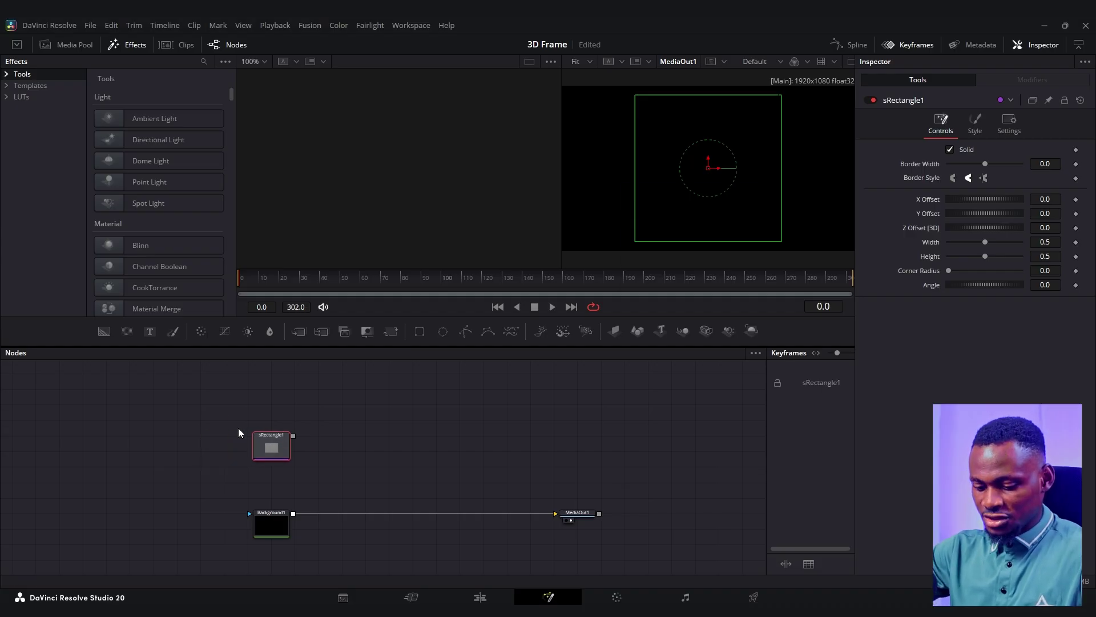
key(shift+space)
text(extr)
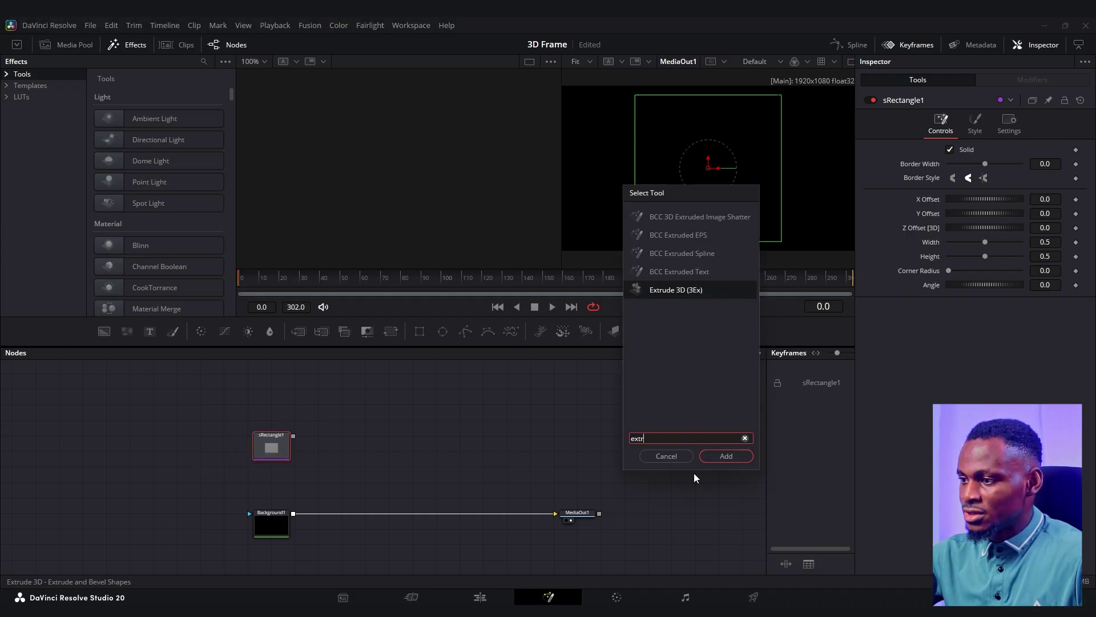
click(725, 455)
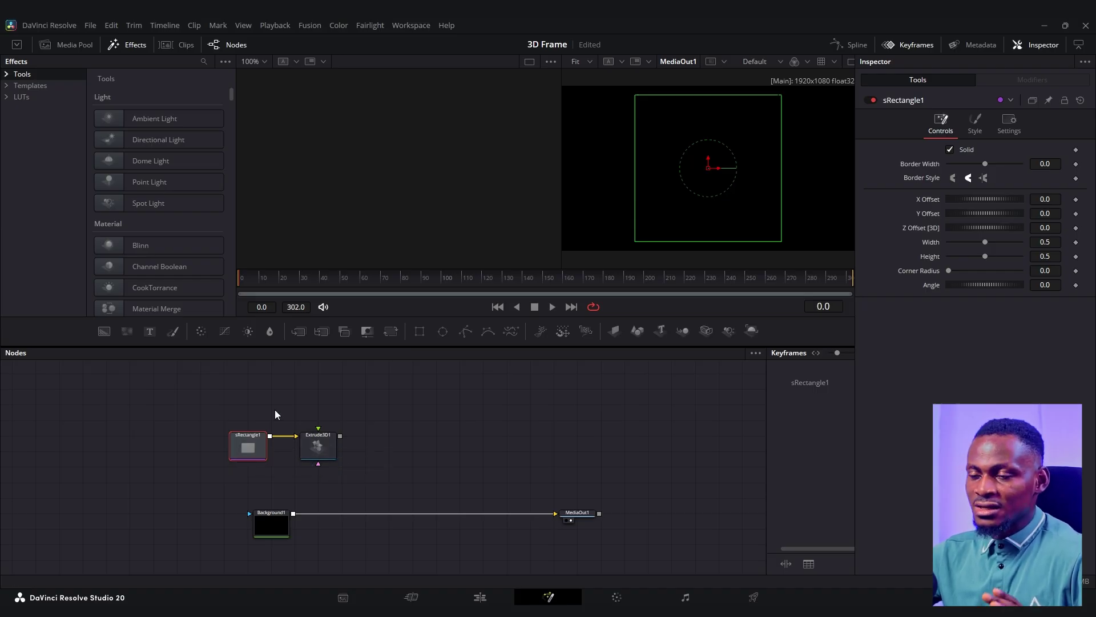
Step: Bring couple frame.png into the node graph above Extrude3D1 and connect its output to the Extrude 3D node
click(68, 45)
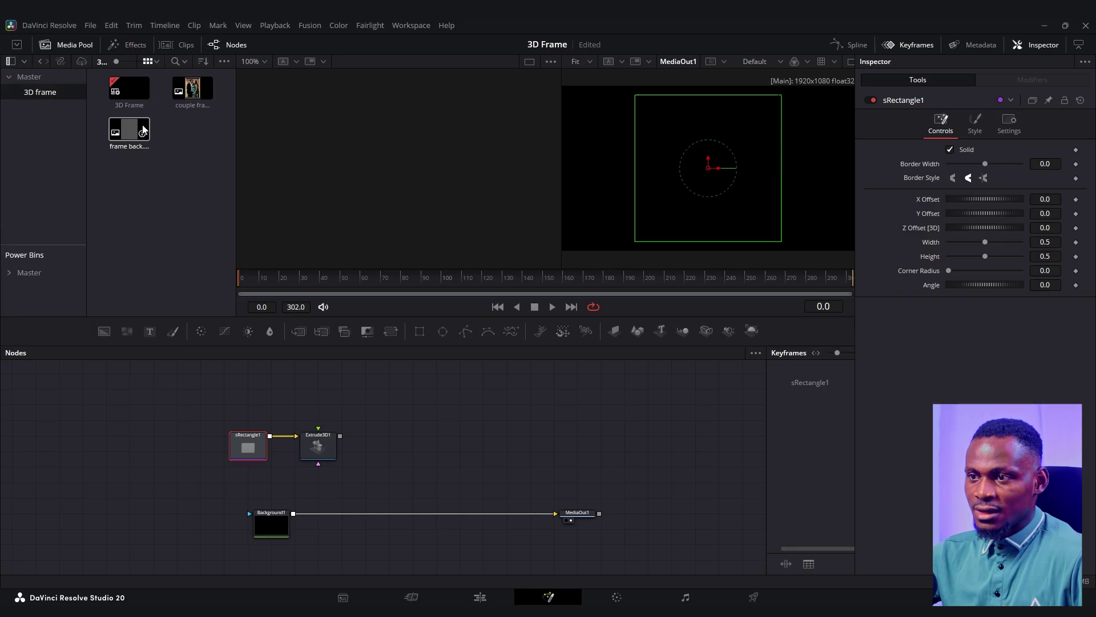
drag(195, 91, 291, 255)
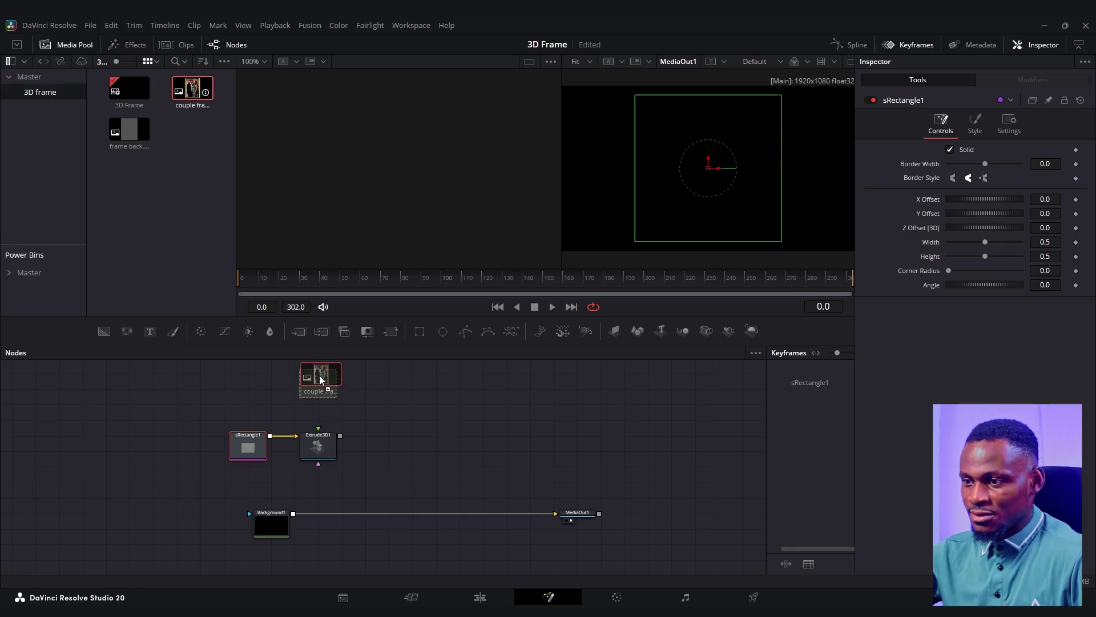
drag(329, 394, 330, 395)
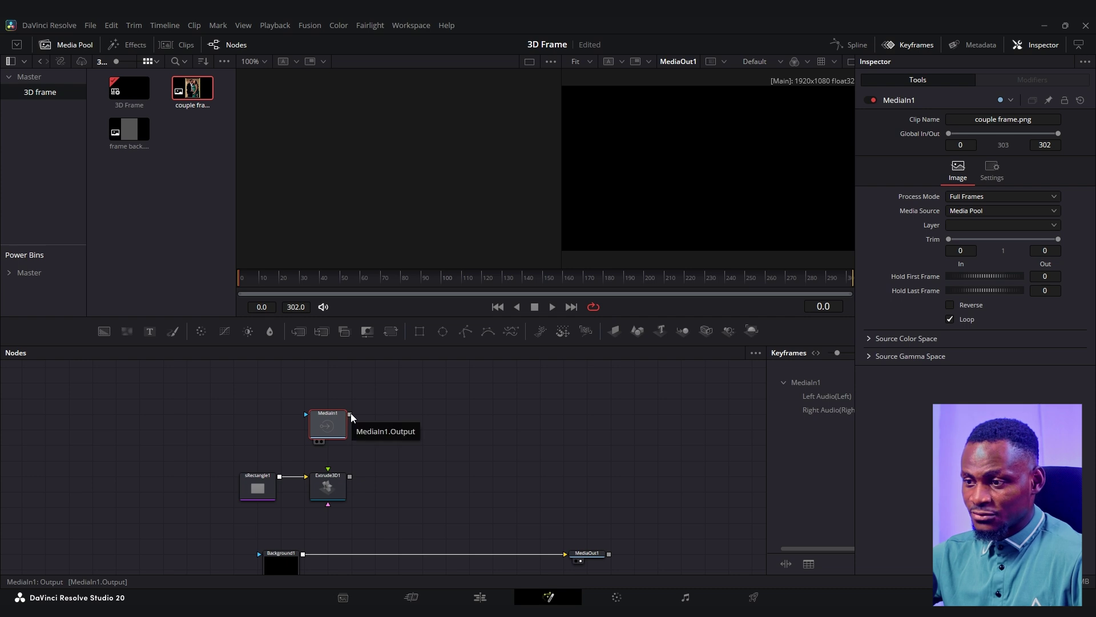
drag(350, 415, 322, 490)
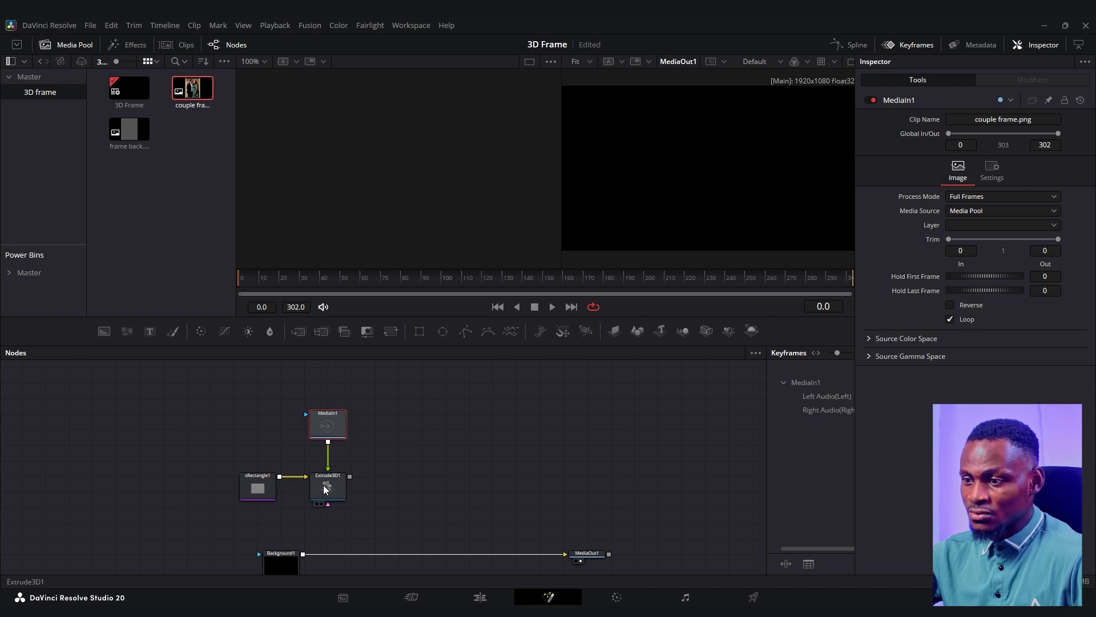
Step: Load the Extrude 3D node into the empty viewer and look at the extruded couple photo from an angle
click(335, 492)
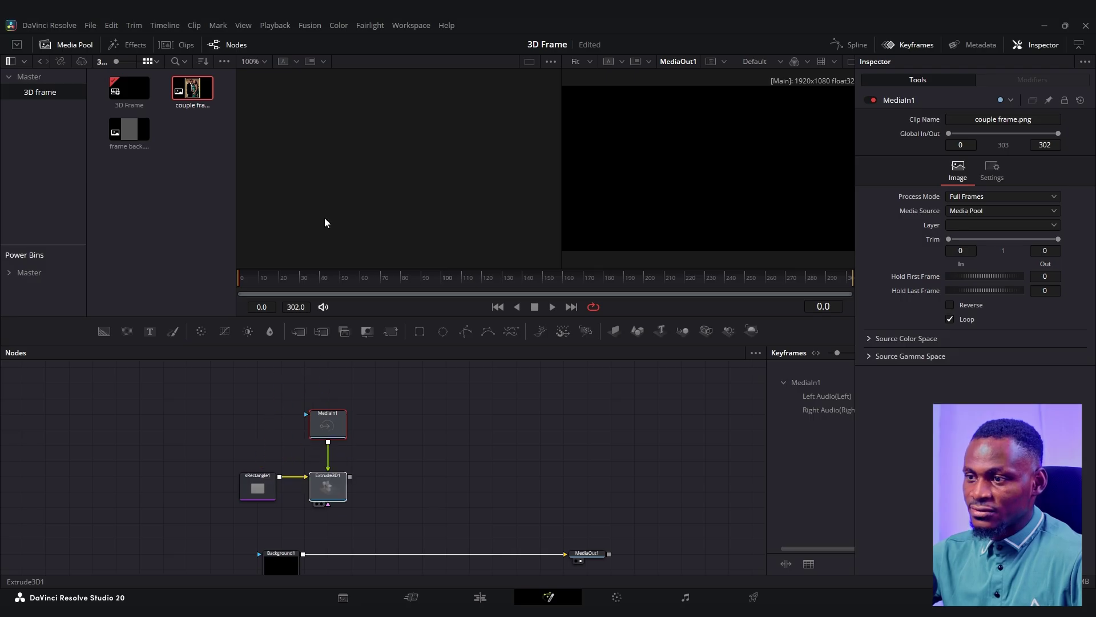
drag(325, 219, 325, 218)
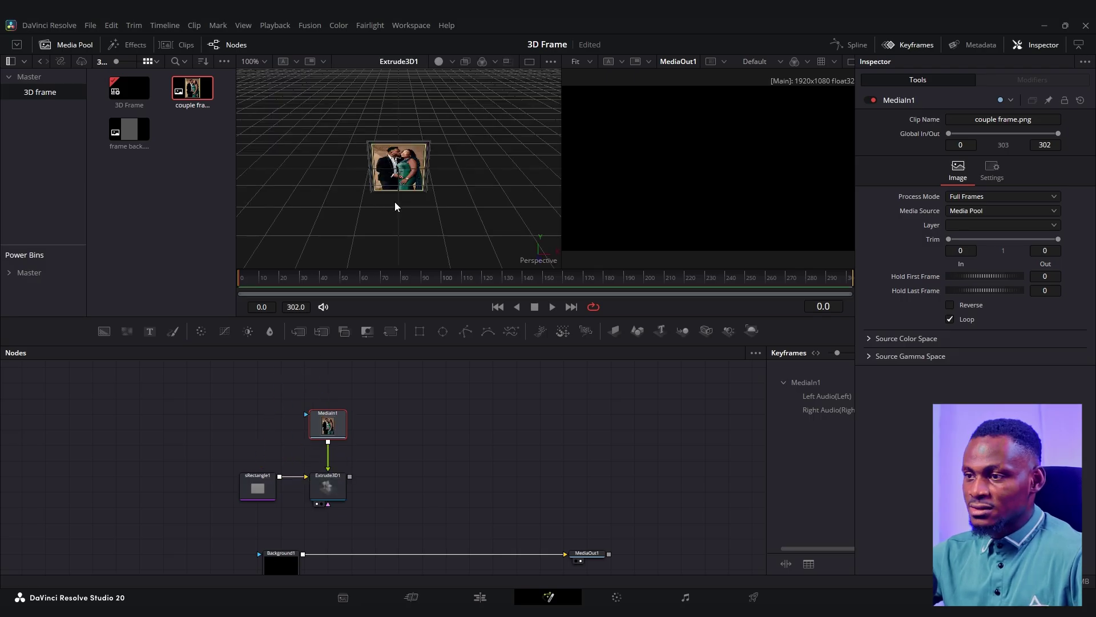
scroll(388, 206, up, 2)
drag(351, 208, 183, 260)
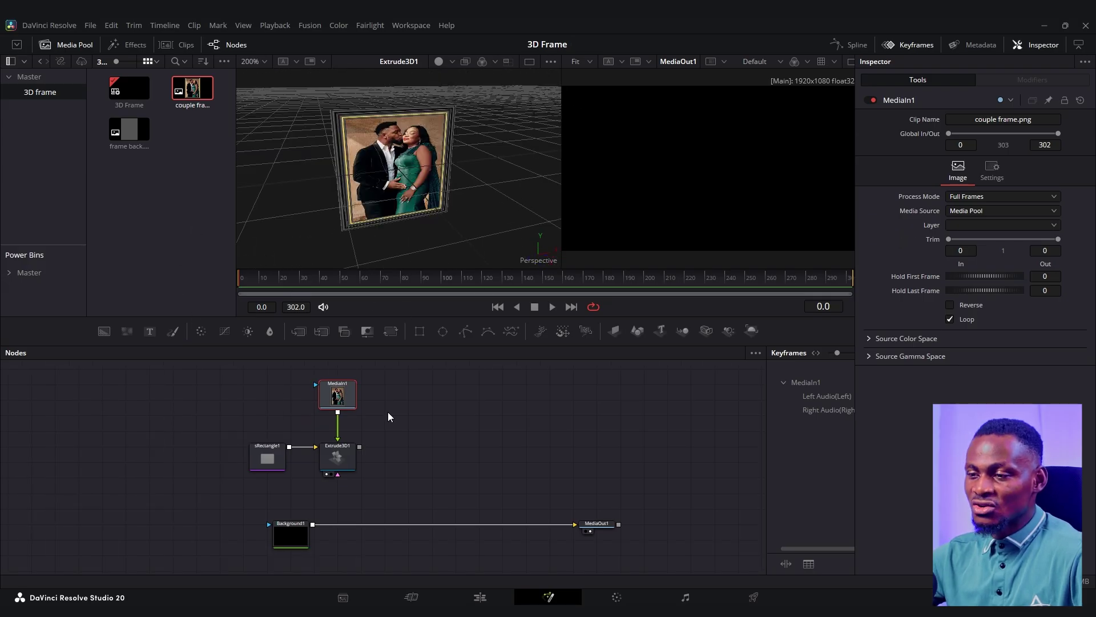
Step: Load MediaIn1 into the viewers and check the couple frame image's resolution
click(283, 470)
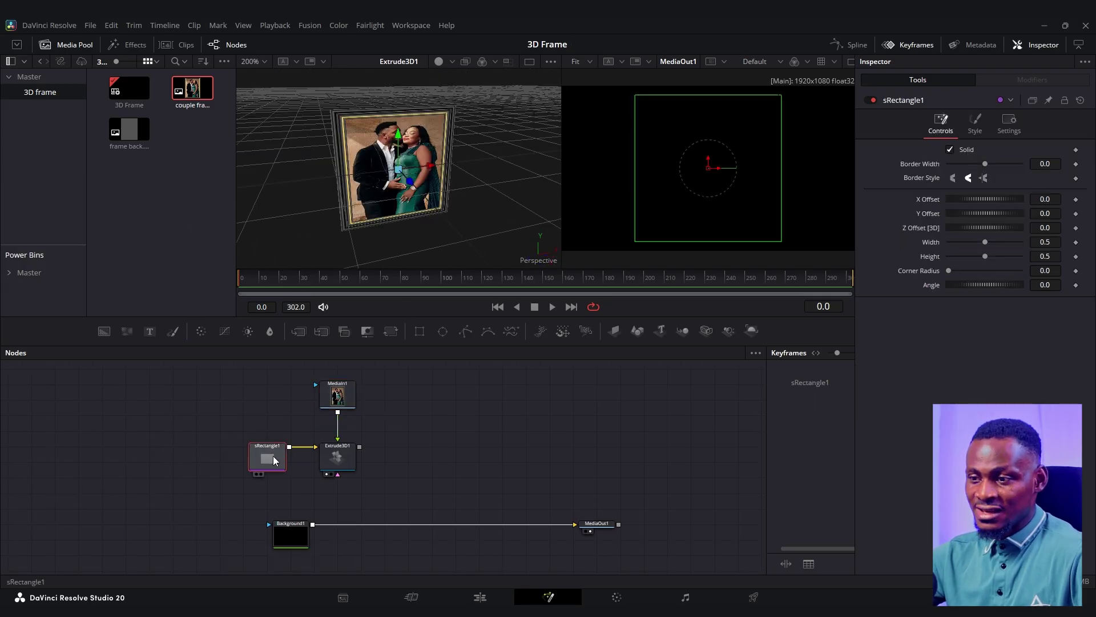
click(338, 395)
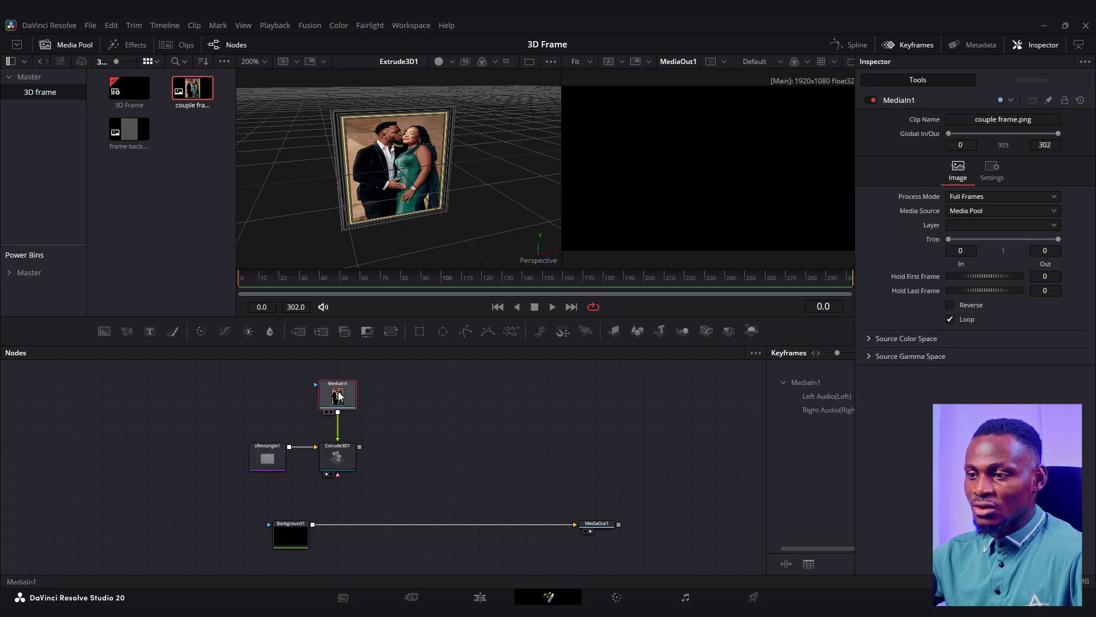
key(1)
key(2)
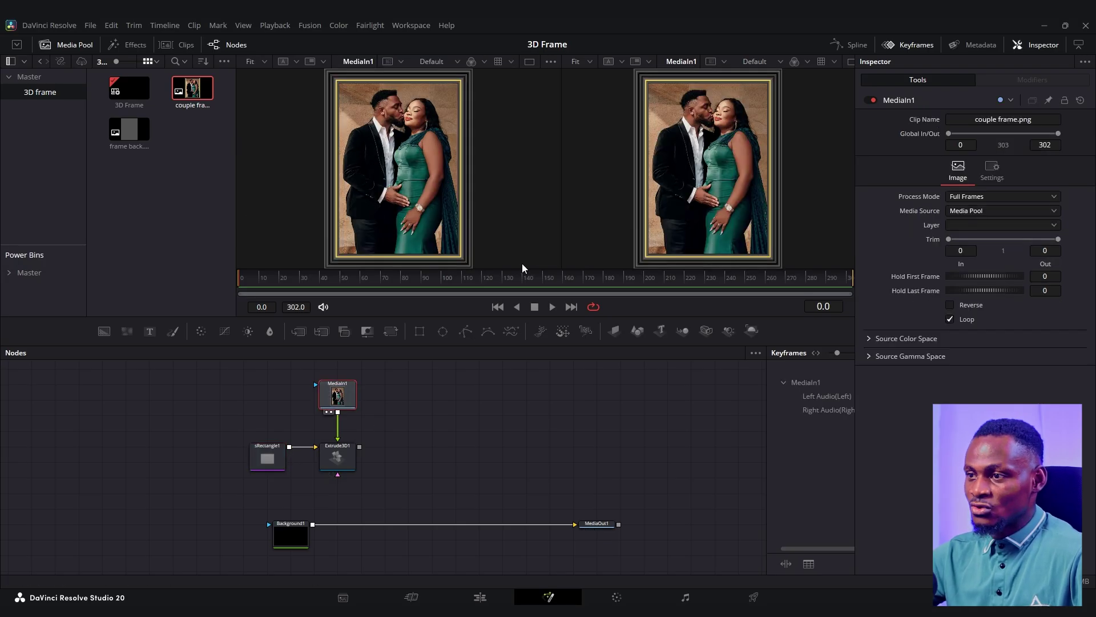
scroll(473, 162, down, 2)
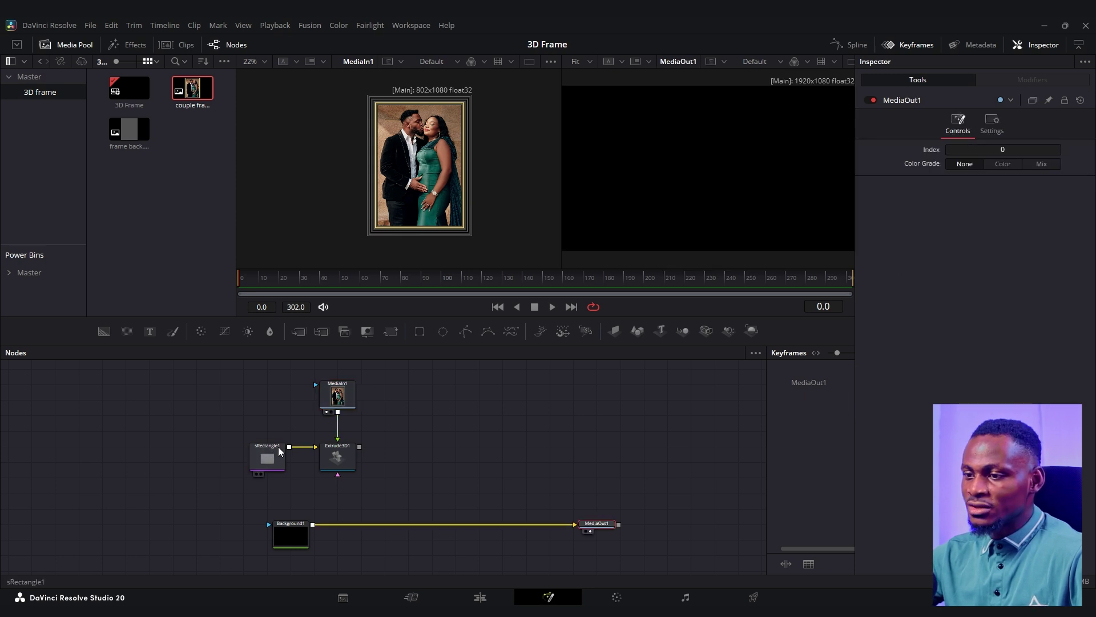
Step: Set the sRectangle1 node's width to 0.802 and height to 1.080 to match the couple frame's proportions
click(277, 454)
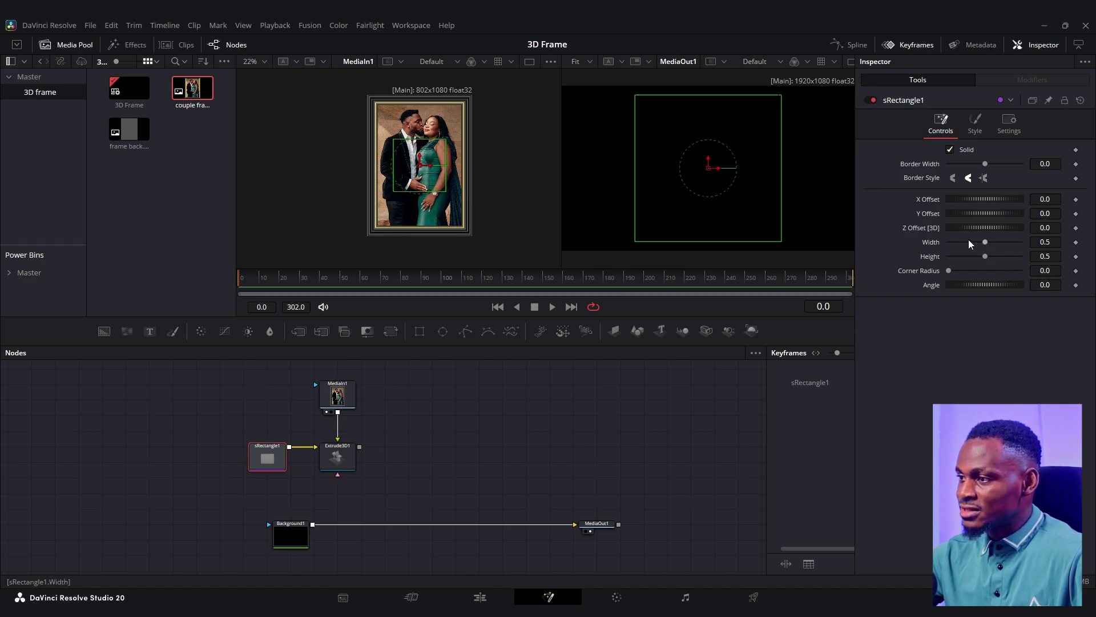
click(1048, 243)
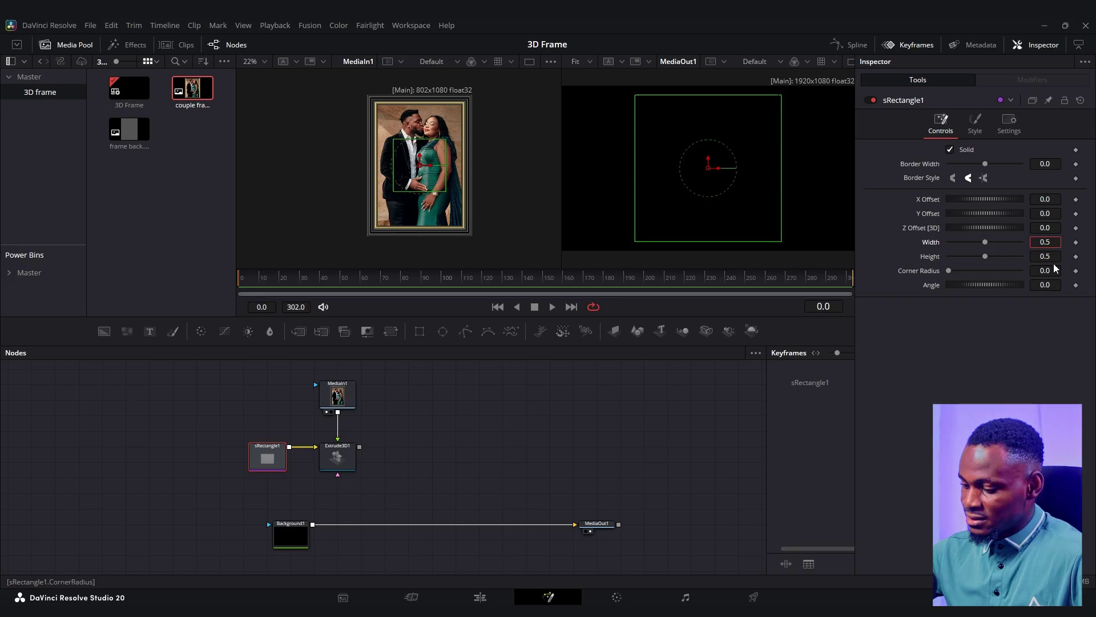
text(0.802)
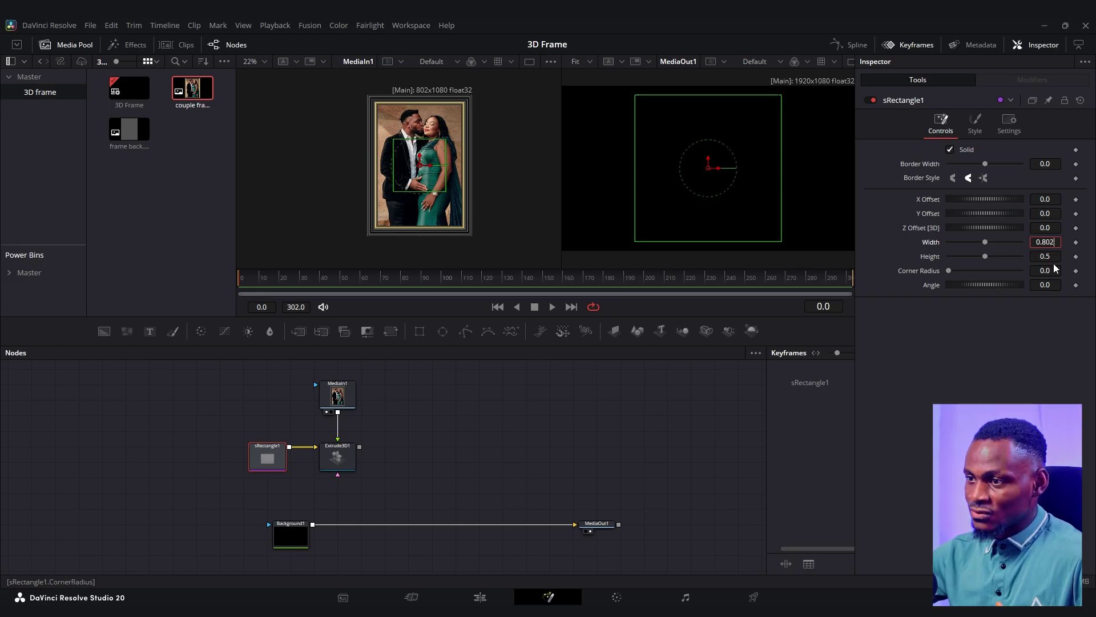
key(Tab)
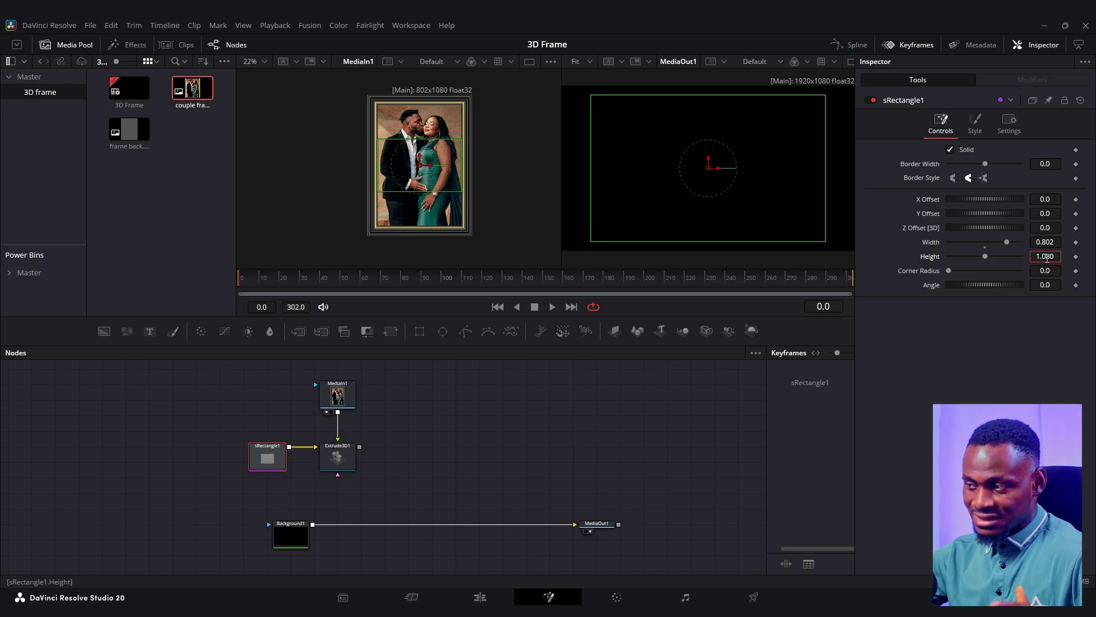
Step: Load Extrude3D1 into the first viewer and examine the resized couple photo edge-on
click(343, 464)
key(1)
drag(394, 262, 606, 129)
click(382, 205)
scroll(382, 206, down, 1)
mouse_move(381, 175)
mouse_down()
mouse_move(455, 192)
mouse_move(375, 181)
mouse_up()
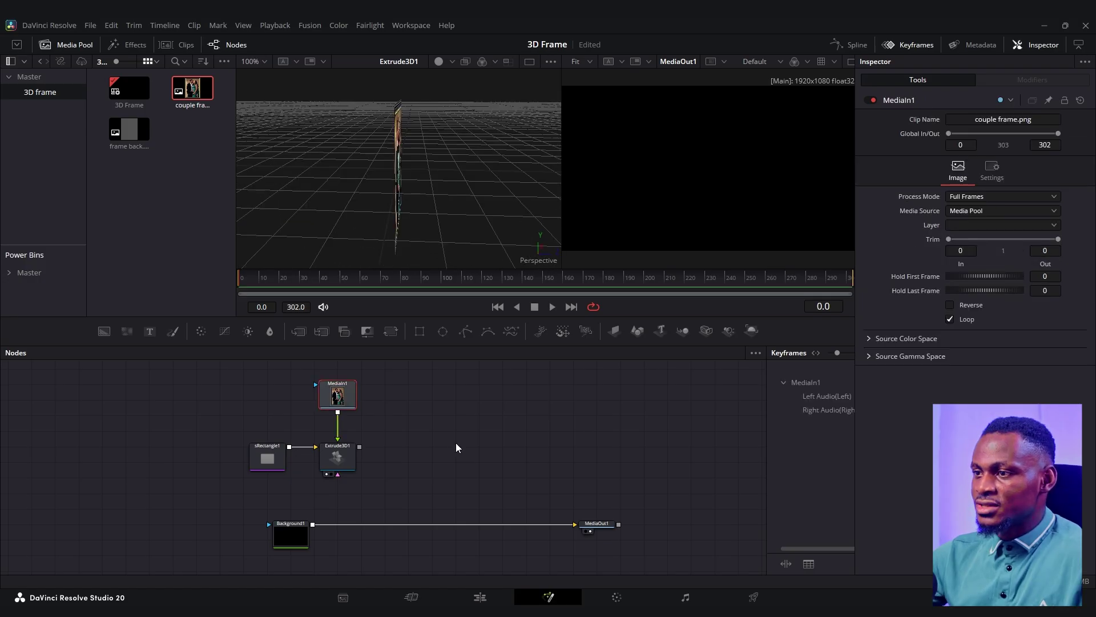
Step: Set the extrusion depth of Extrude3D1 to 0.04 and view the thickened frame from an angle
click(342, 455)
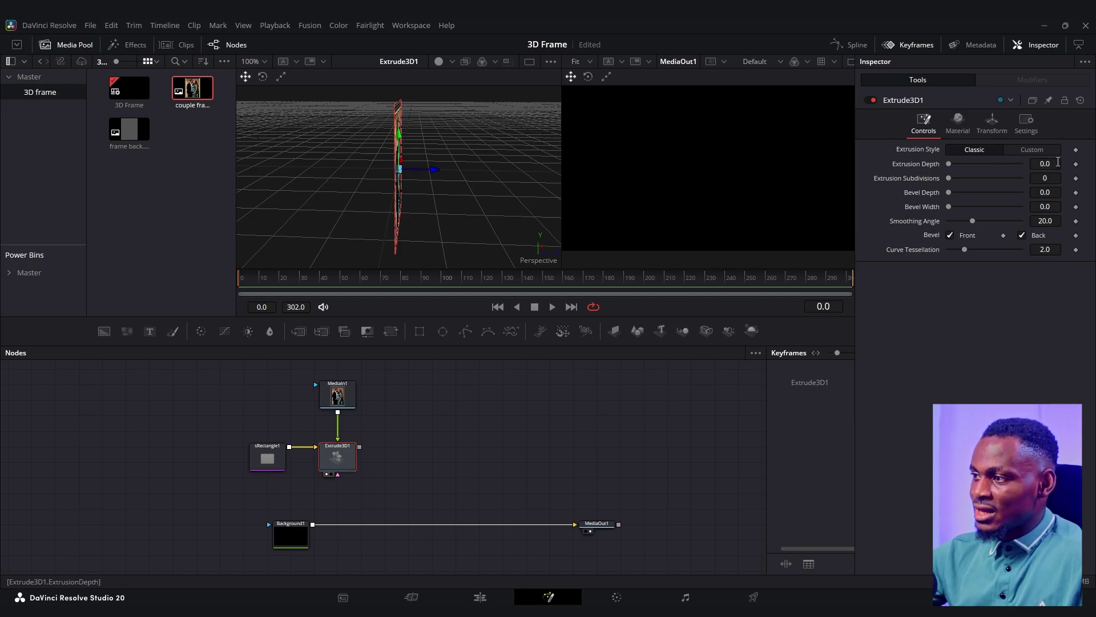
click(1054, 162)
text(0.04)
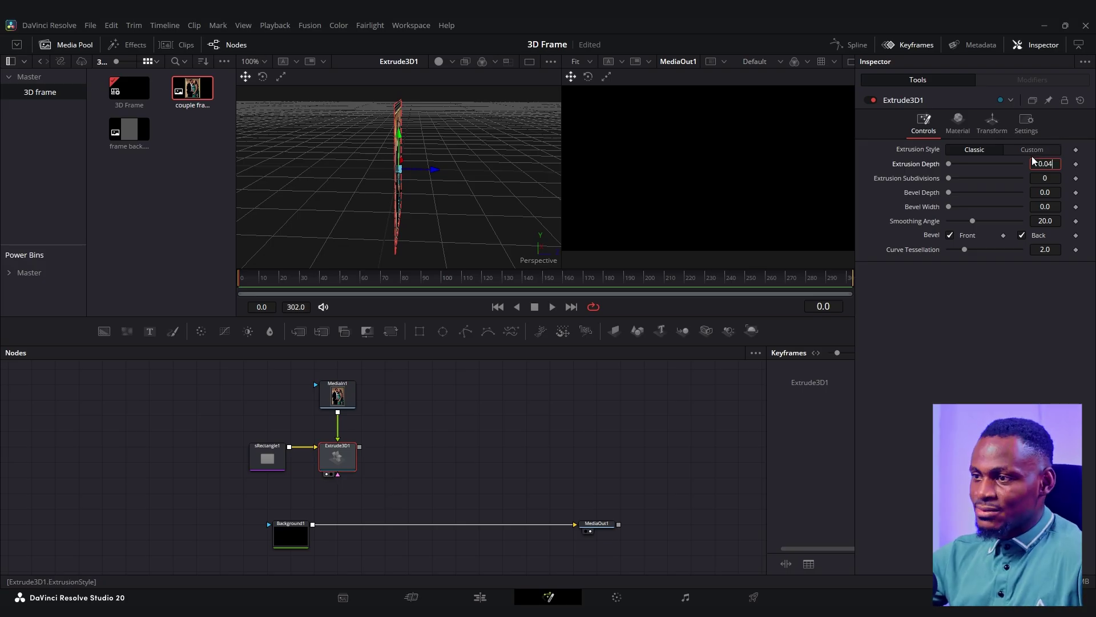
click(1045, 292)
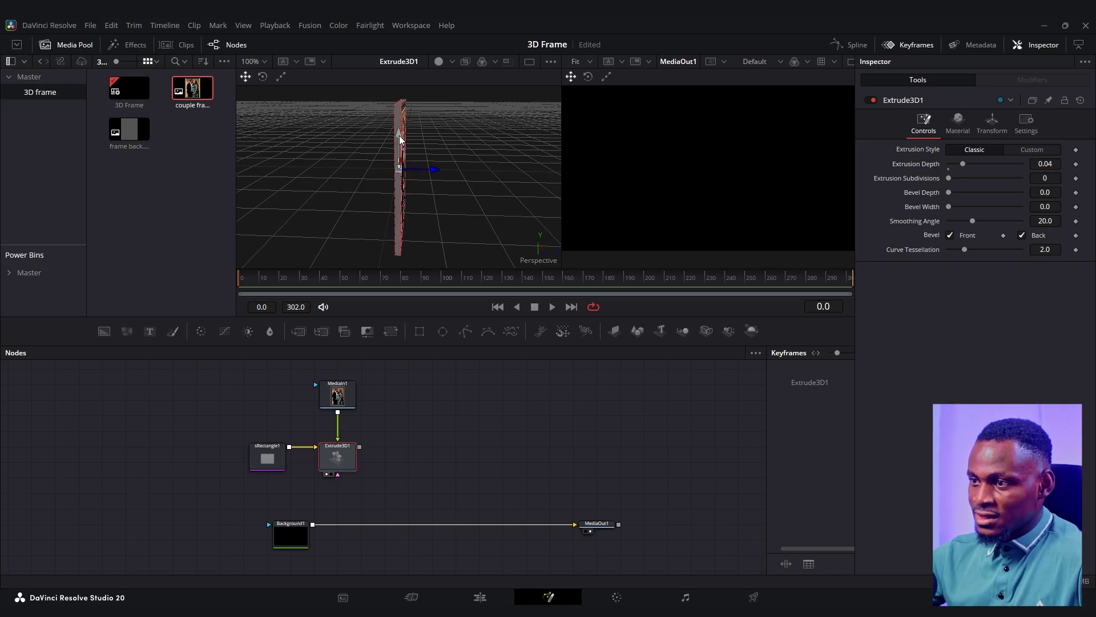
scroll(399, 139, up, 1)
drag(400, 147, 570, 191)
Step: Insert a Transform node between MediaIn1 and Extrude3D1
click(338, 394)
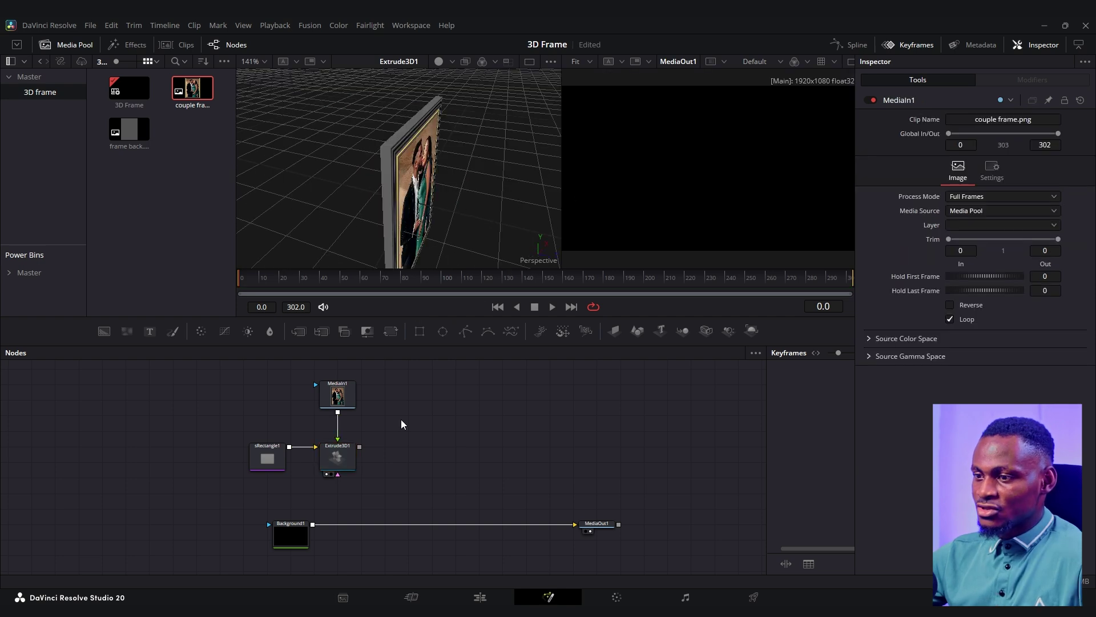
click(341, 392)
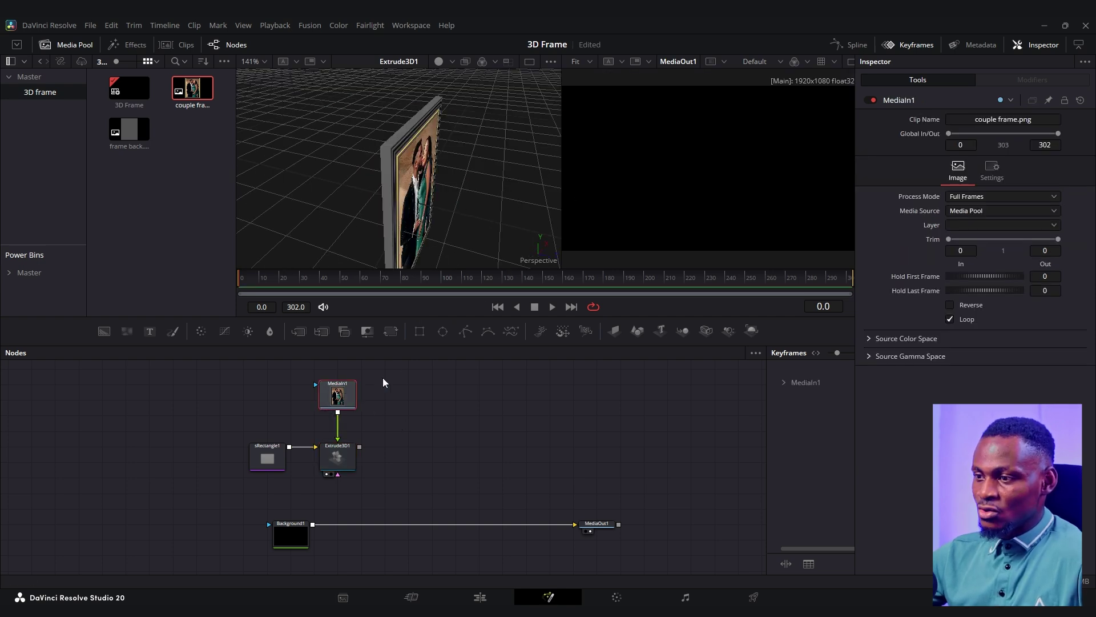
click(392, 334)
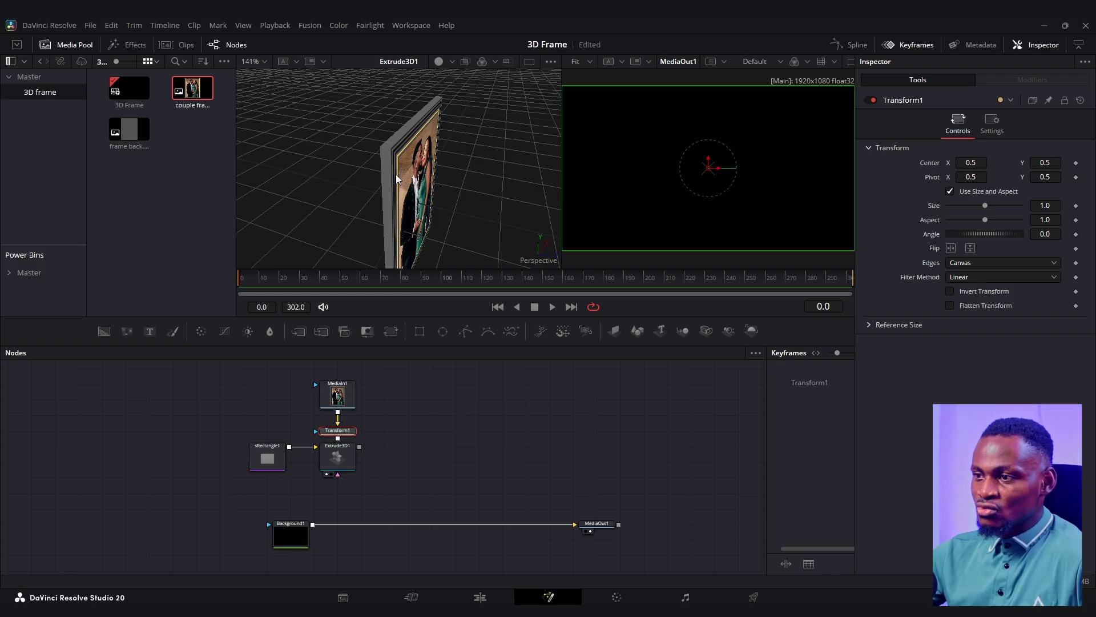
Step: Set the Transform node's size to 1.014 while checking how the texture covers the frame's sides
drag(398, 158, 313, 145)
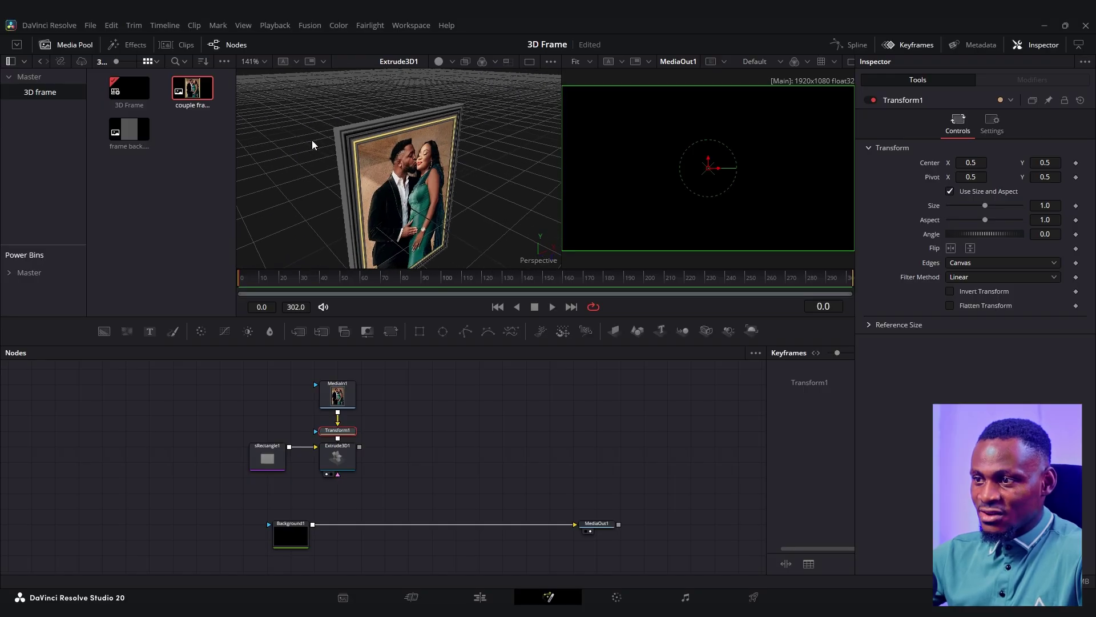
scroll(352, 159, up, 3)
mouse_move(312, 131)
mouse_down()
mouse_move(387, 167)
mouse_move(456, 168)
mouse_move(355, 171)
mouse_move(301, 135)
mouse_move(303, 122)
mouse_up()
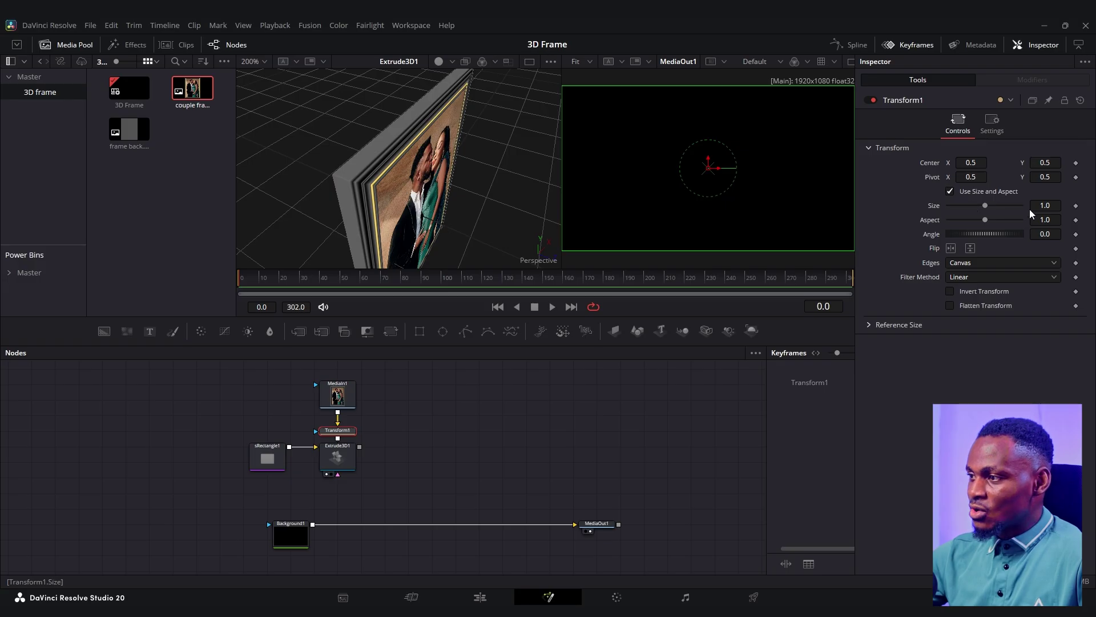
drag(1051, 209, 1058, 209)
drag(389, 212, 514, 177)
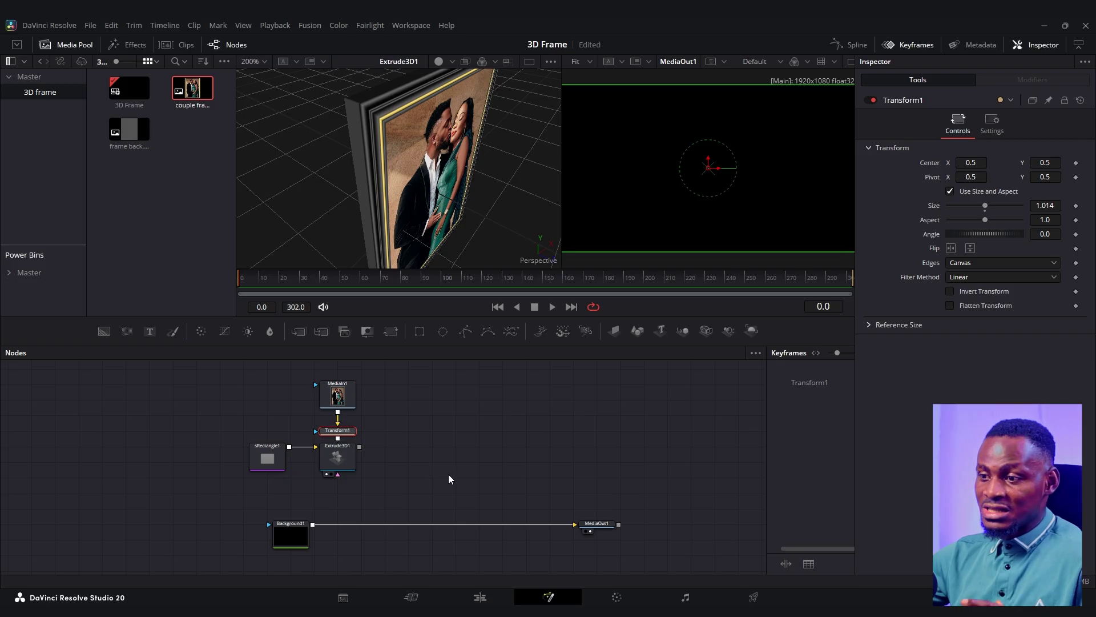
Step: Add Merge 3D and Renderer 3D nodes after Extrude3D1 and merge the render over Background1 before MediaOut1
click(342, 458)
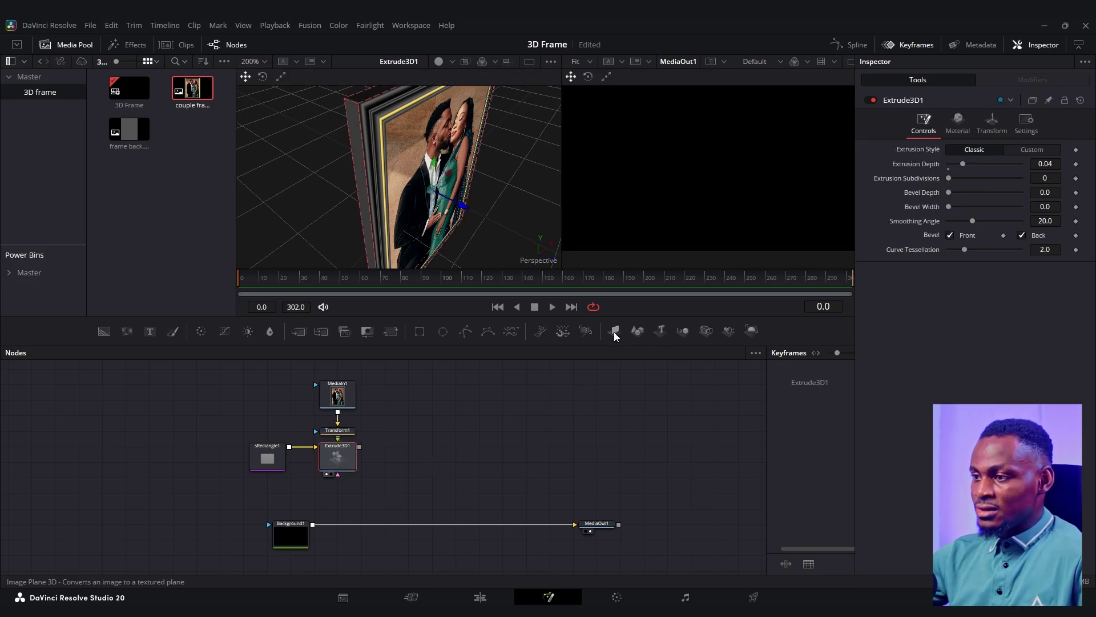
click(682, 330)
drag(386, 446, 410, 446)
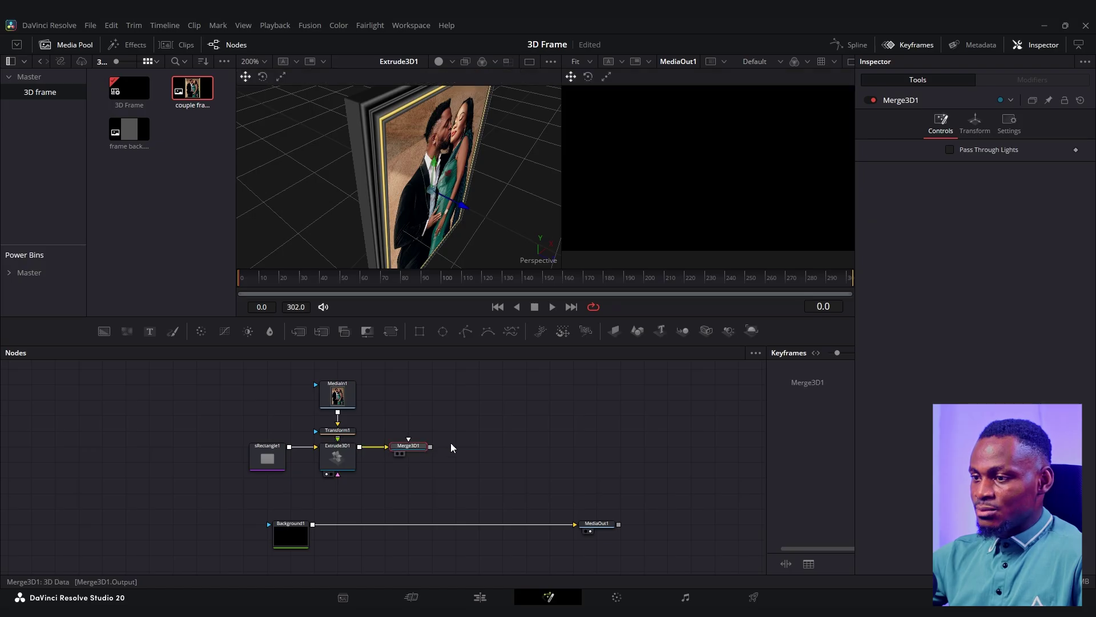
click(752, 331)
drag(448, 446, 314, 525)
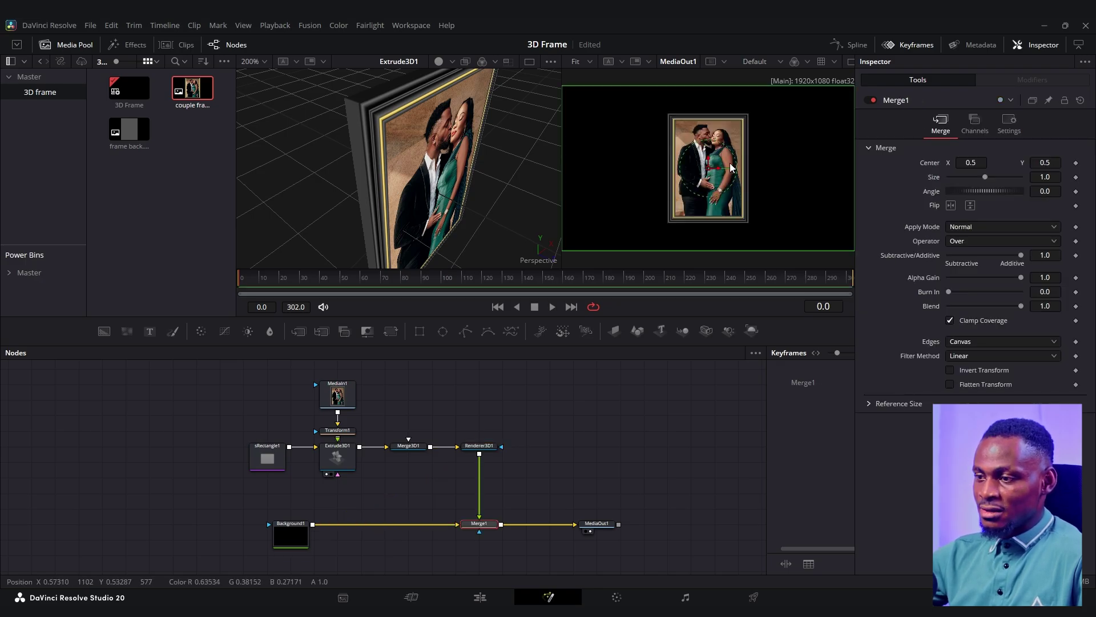
Step: Attach a Camera 3D node to Merge3D1 and pull the camera back from the frame to about Z 3.41
click(418, 447)
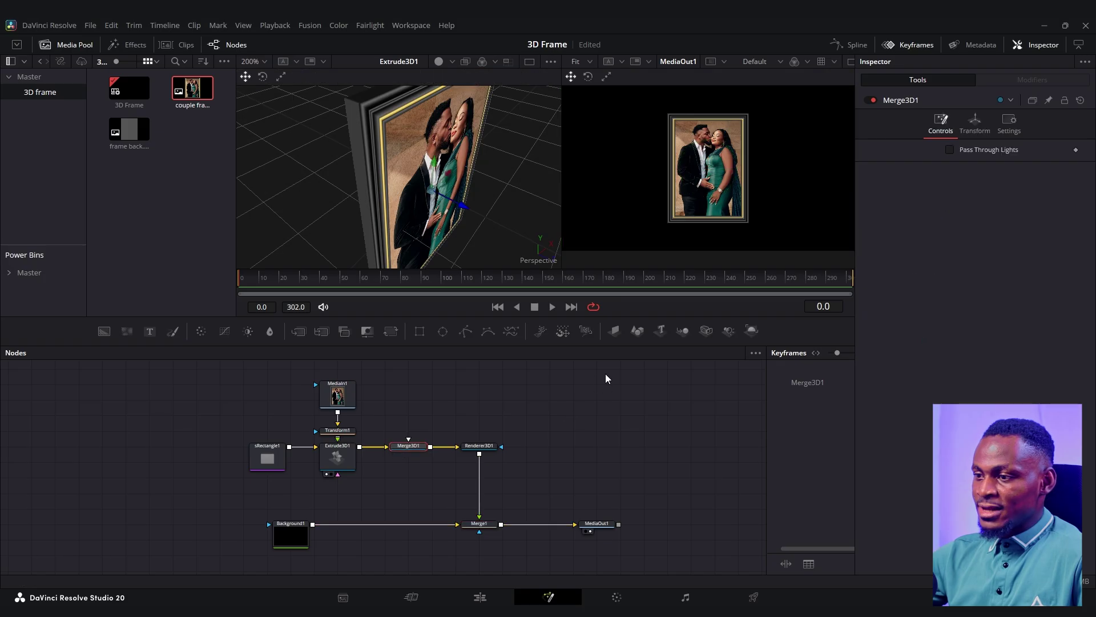
click(706, 331)
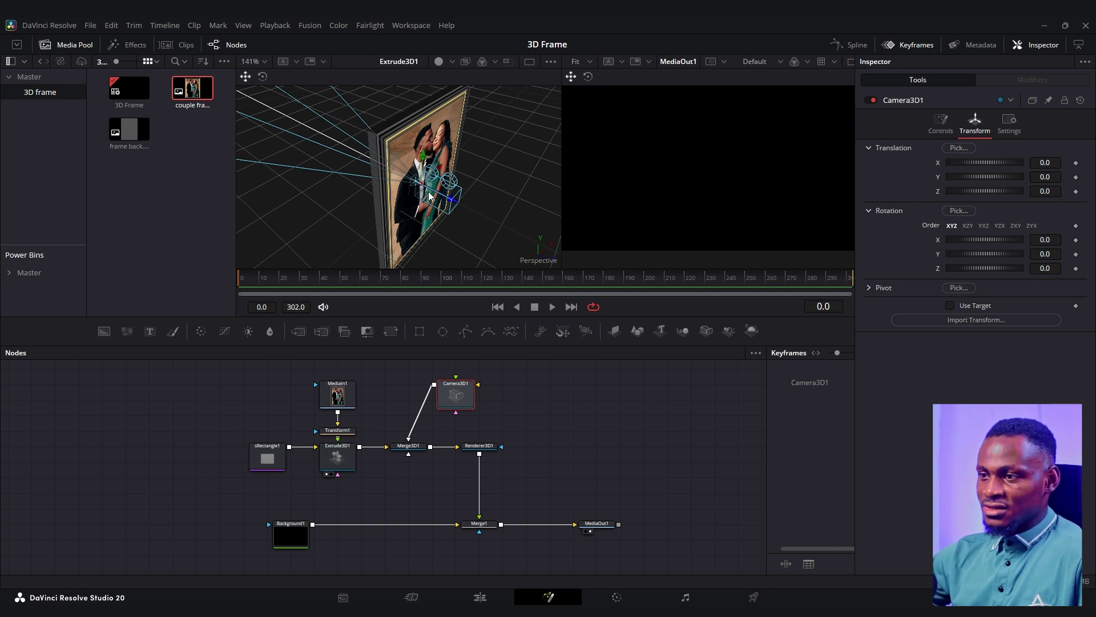
drag(437, 194, 498, 135)
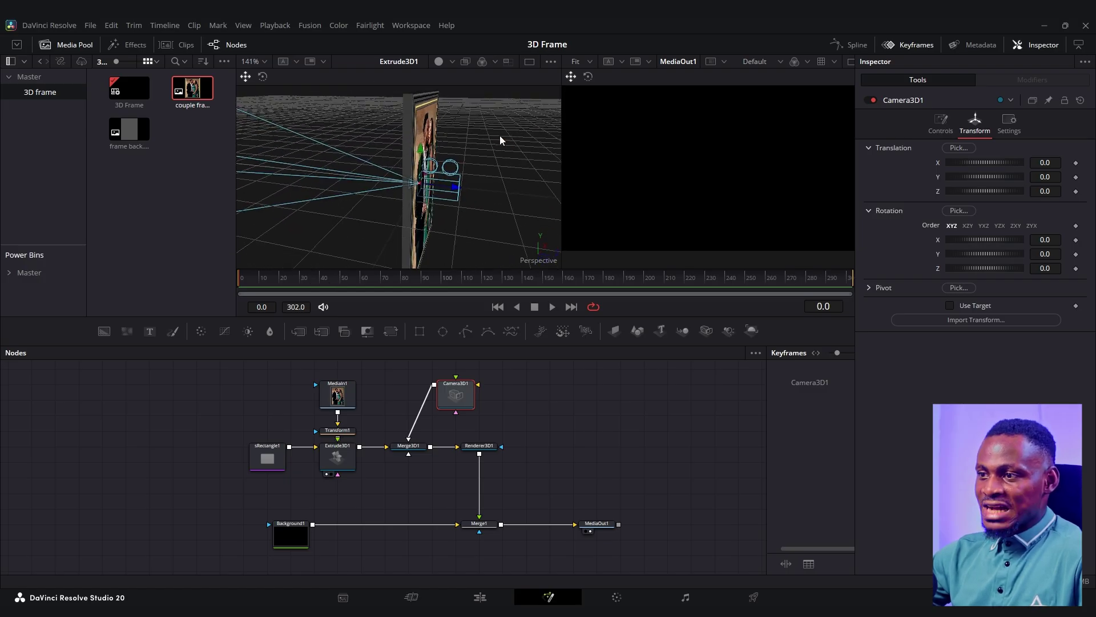
drag(484, 186, 611, 200)
scroll(399, 186, down, 5)
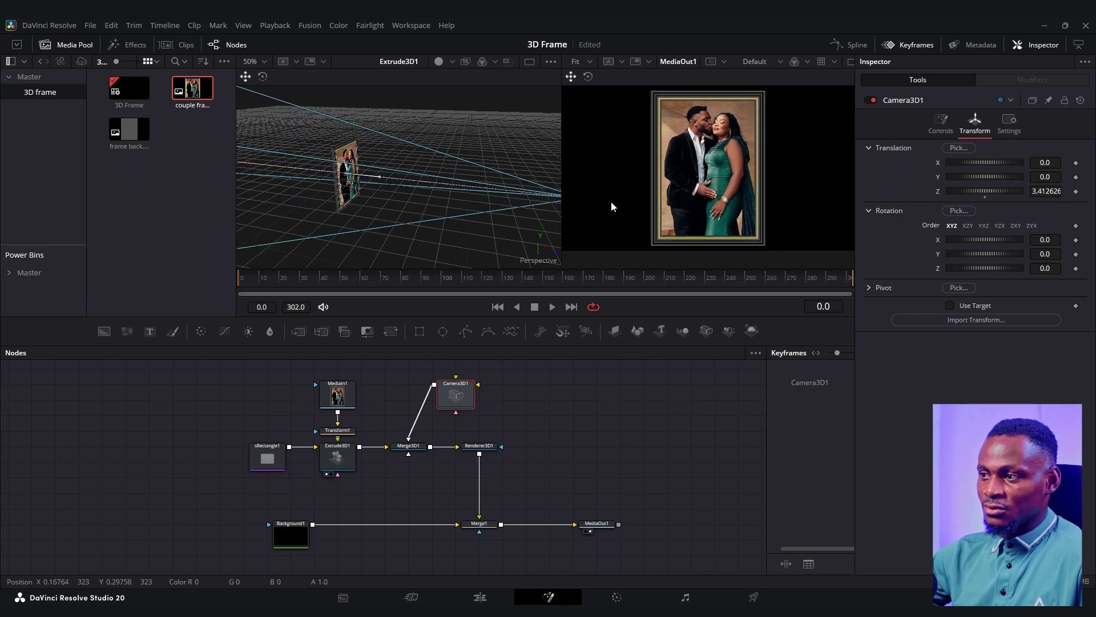
Step: Adjust the camera's Z translation to about 3.52 and look at the extruded frame from several angles
scroll(443, 202, down, 3)
scroll(476, 185, up, 1)
drag(523, 172, 447, 208)
drag(515, 197, 472, 197)
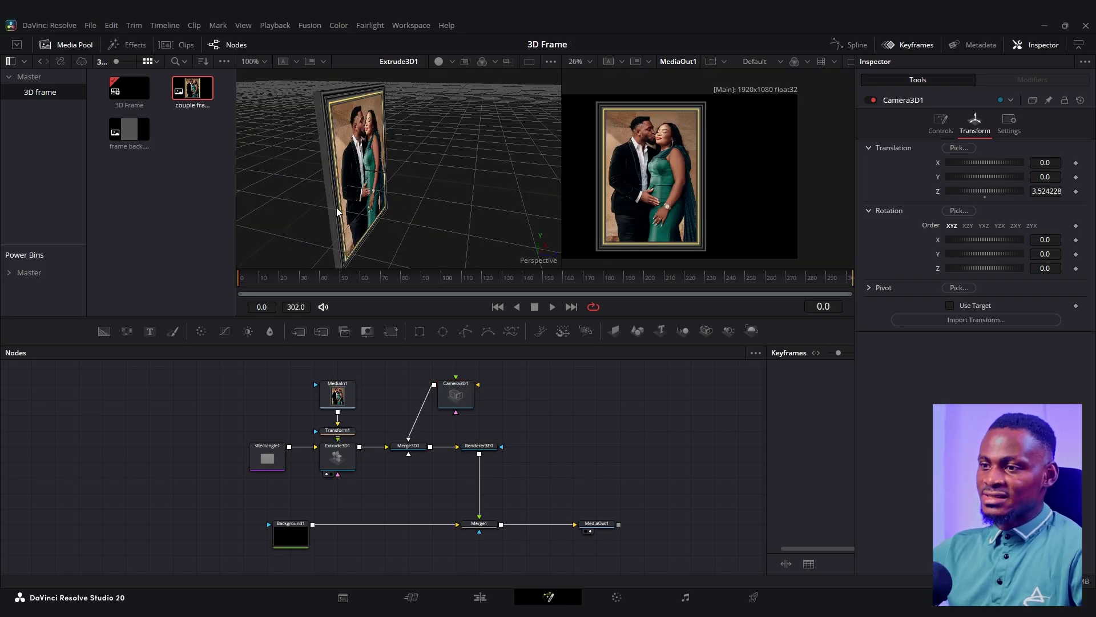
drag(330, 179, 402, 150)
drag(425, 212, 401, 113)
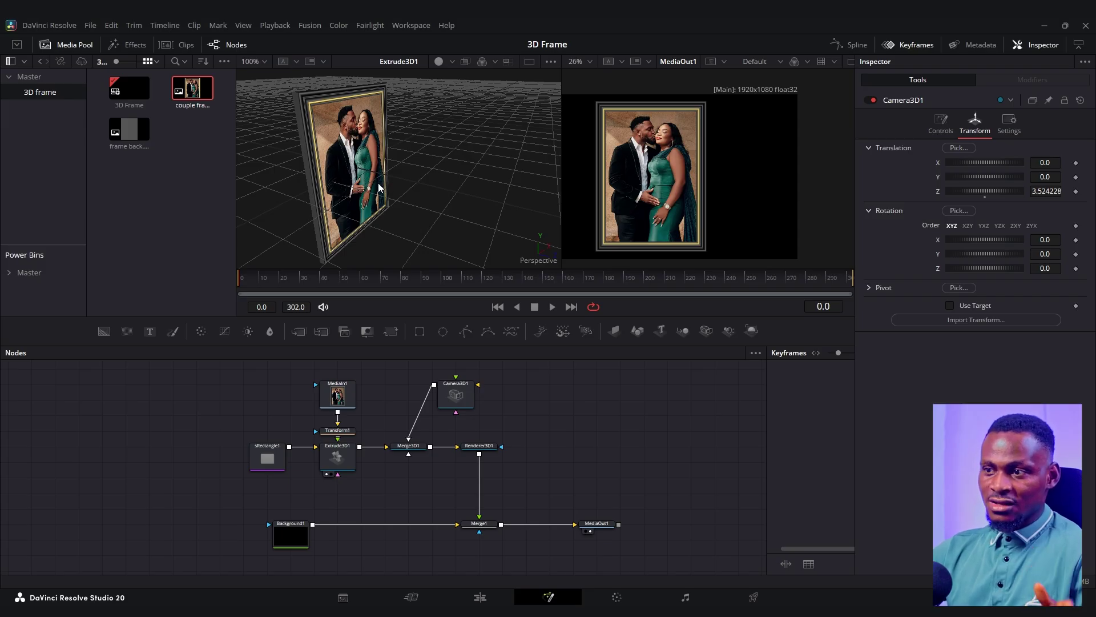
Step: Move the MediaIn1, Transform1, sRectangle1 and Extrude3D1 nodes away from Merge3D1, duplicate them, and place the copies above the originals
drag(273, 396, 383, 476)
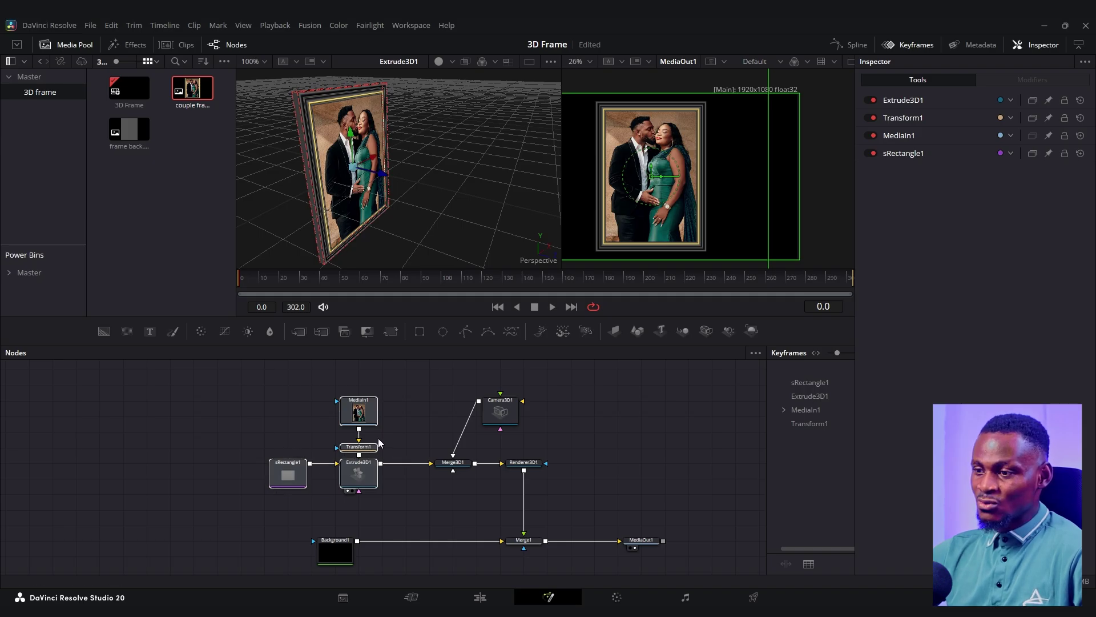
key(ctrl+s)
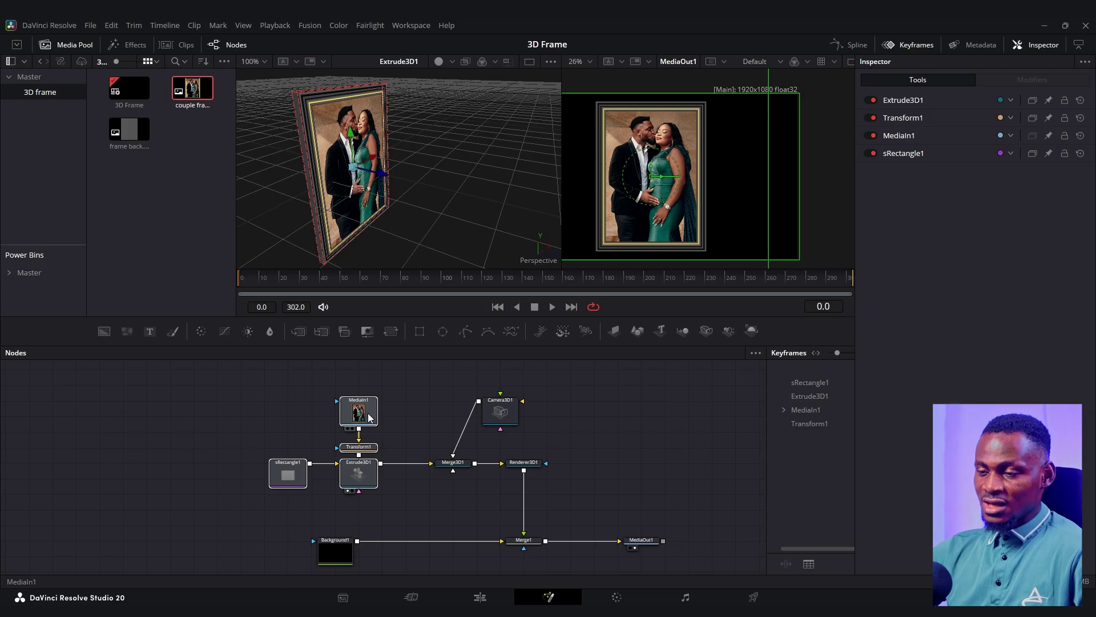
drag(368, 416, 206, 415)
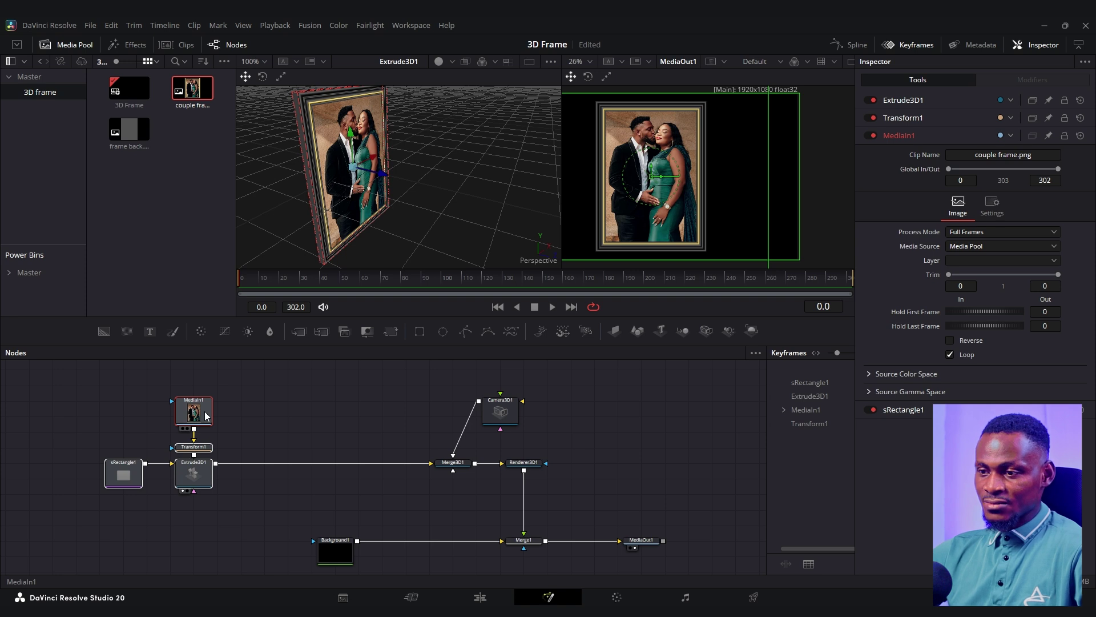
click(253, 423)
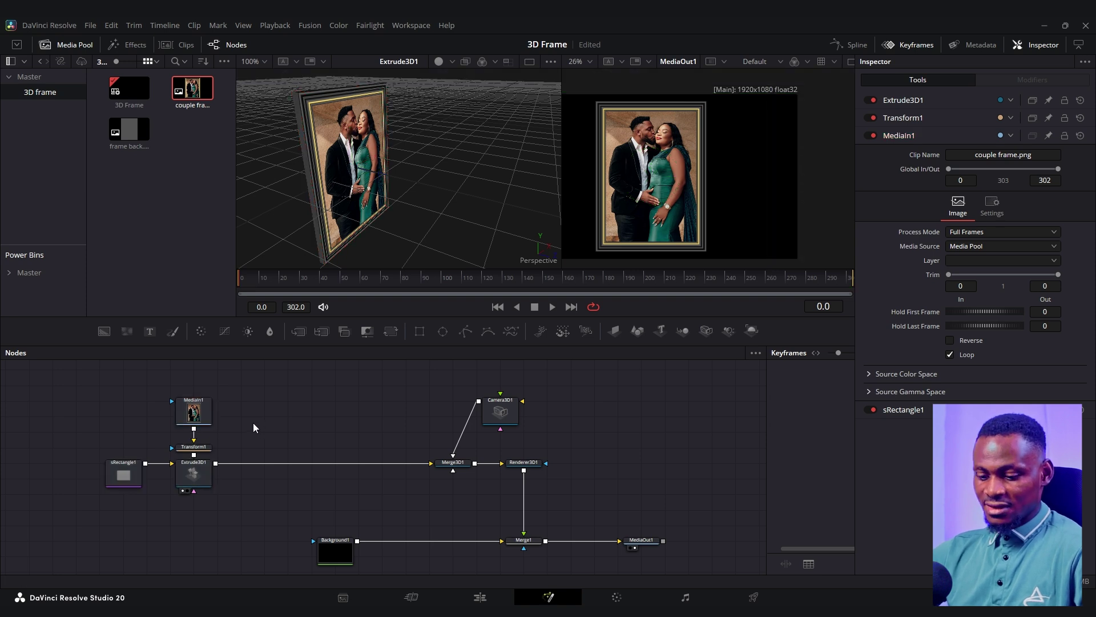
key(ctrl+v)
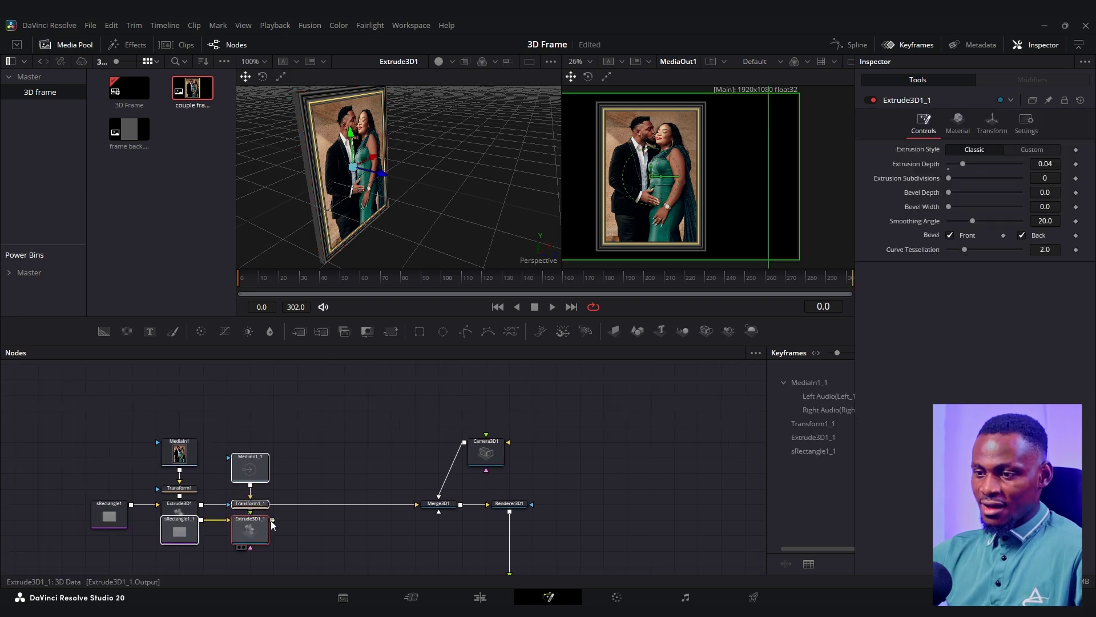
drag(258, 523, 351, 436)
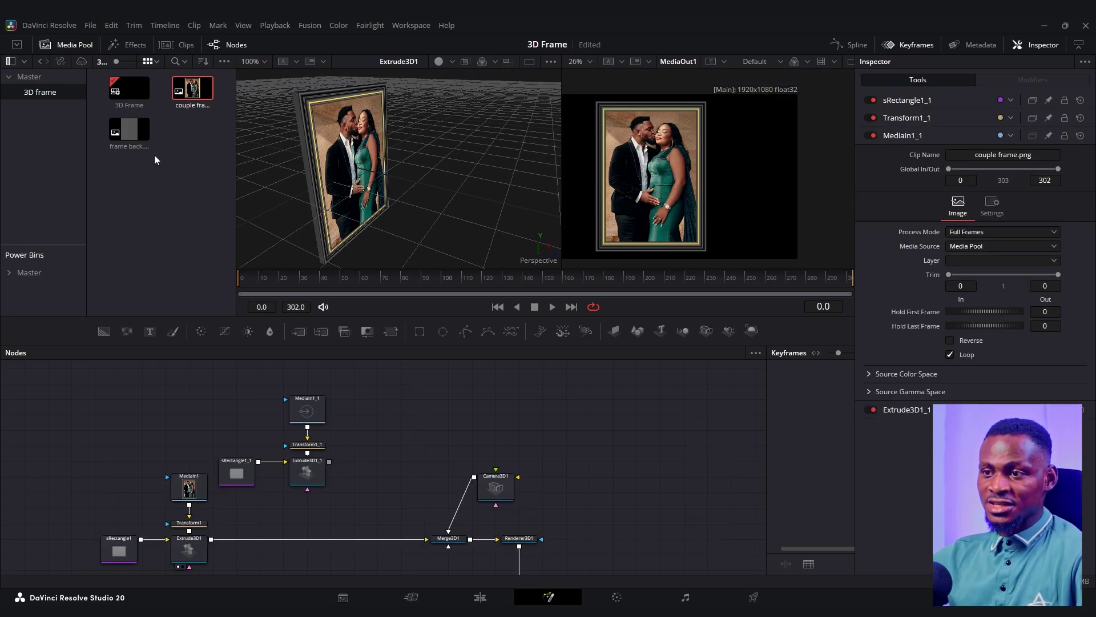
Step: Replace the duplicated MediaIn1_1 node with the frame back.png clip and connect it to Transform1_1
click(128, 138)
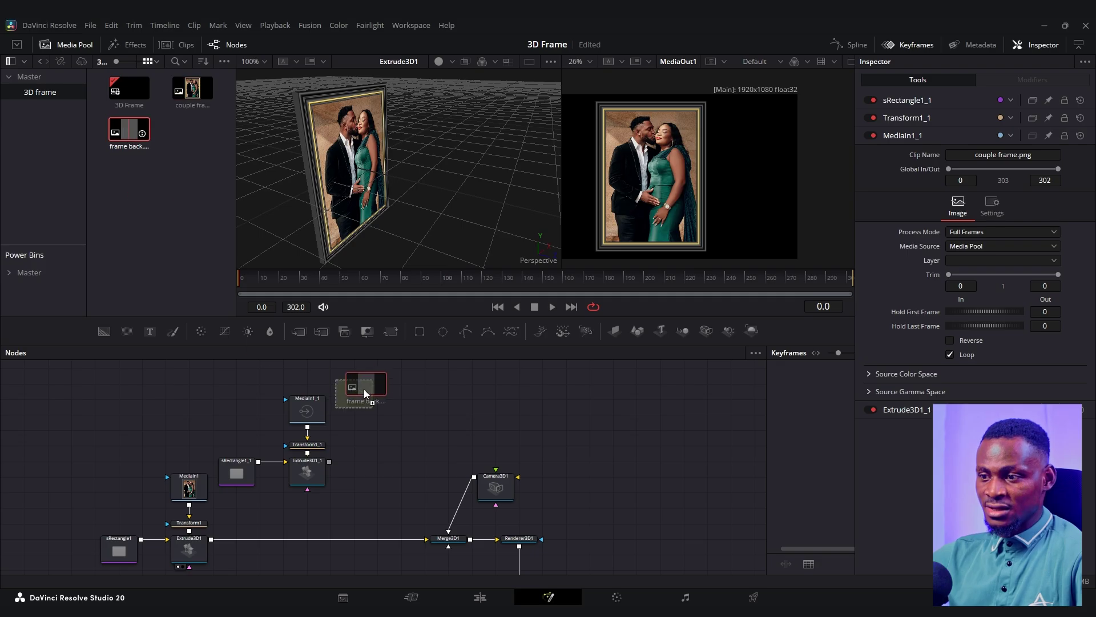
drag(363, 388, 375, 401)
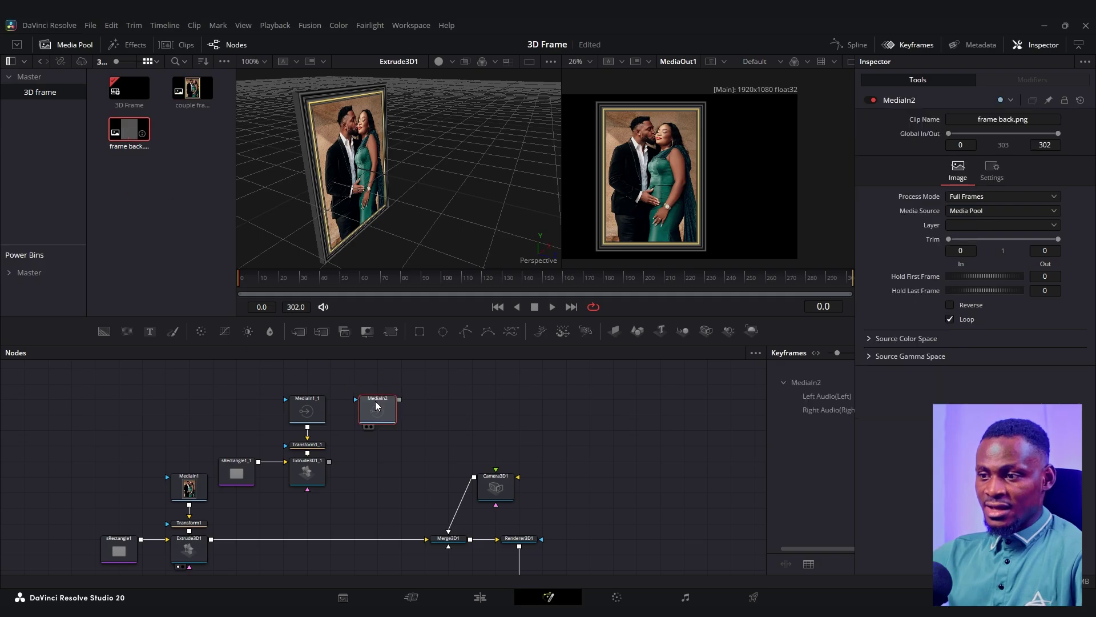
click(311, 411)
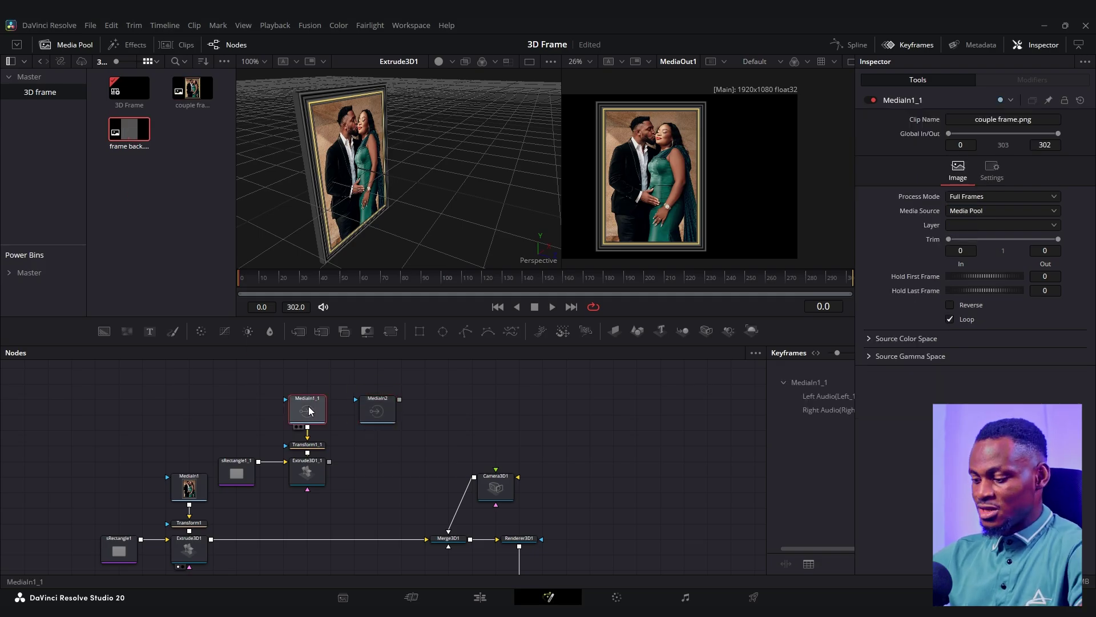
key(Delete)
click(316, 402)
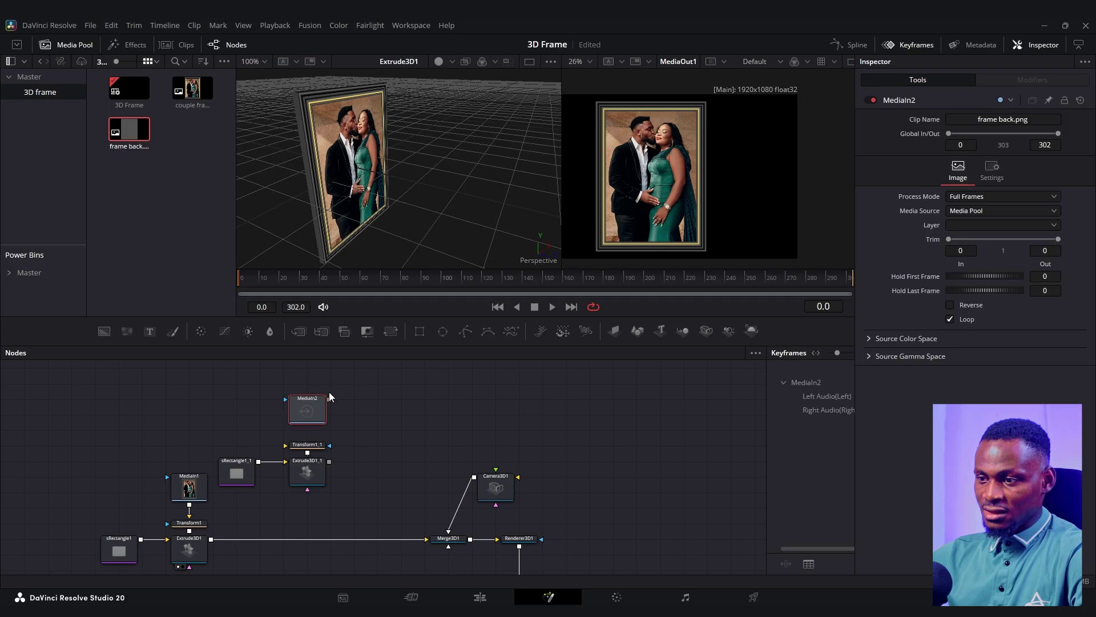
drag(329, 399, 318, 445)
click(368, 445)
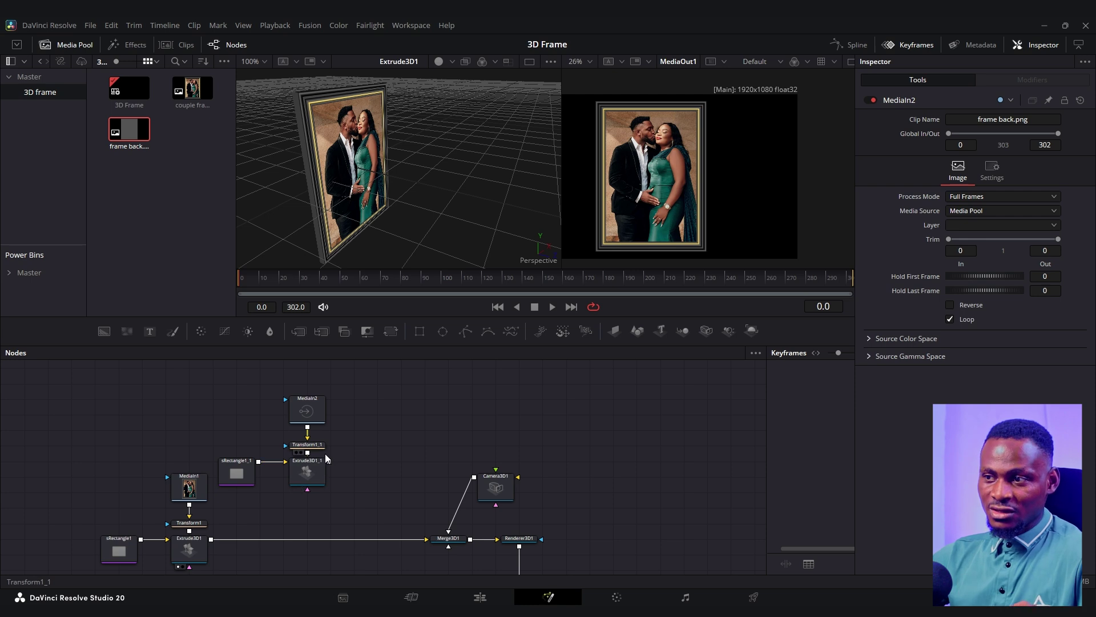
Step: Add a second Merge 3D node combining Extrude3D1 and Extrude3D1_1, and feed its output into Merge3D1
click(312, 497)
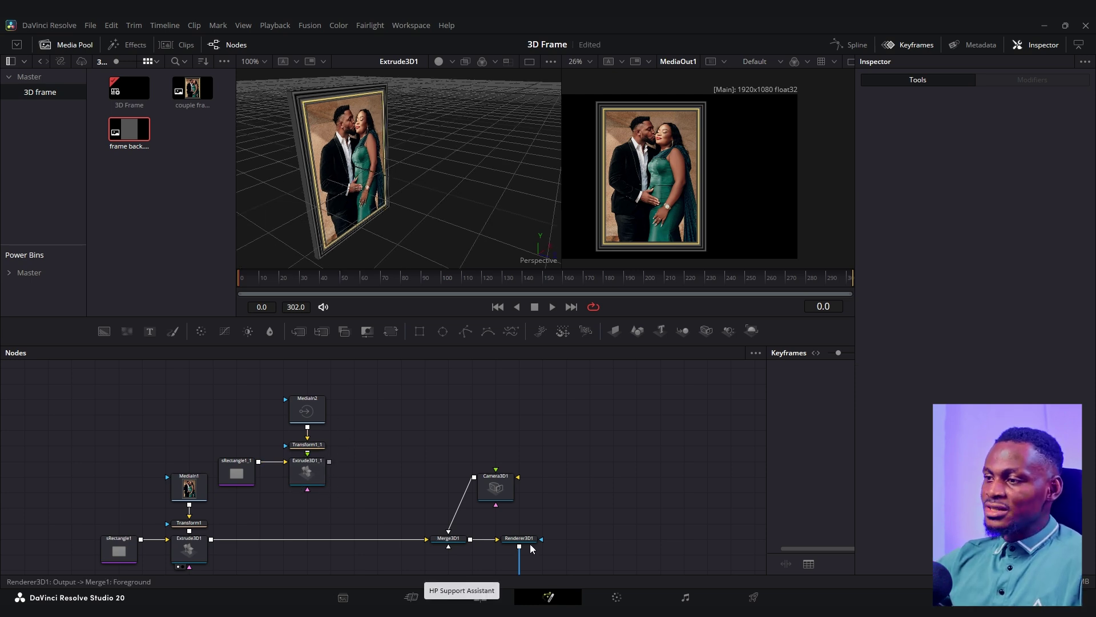
click(684, 330)
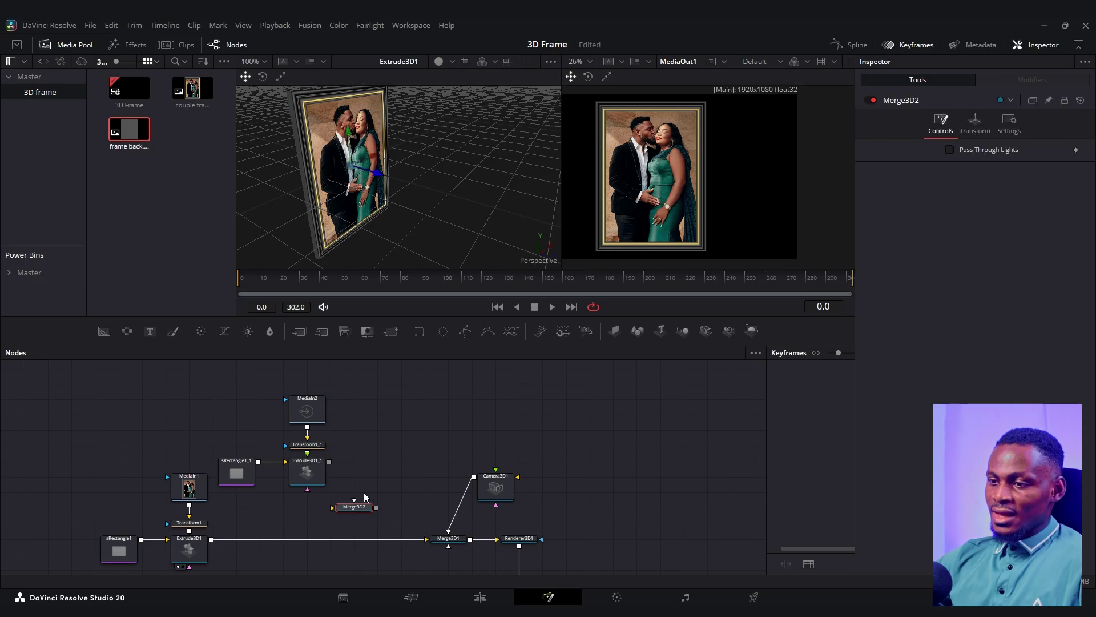
drag(426, 539, 359, 509)
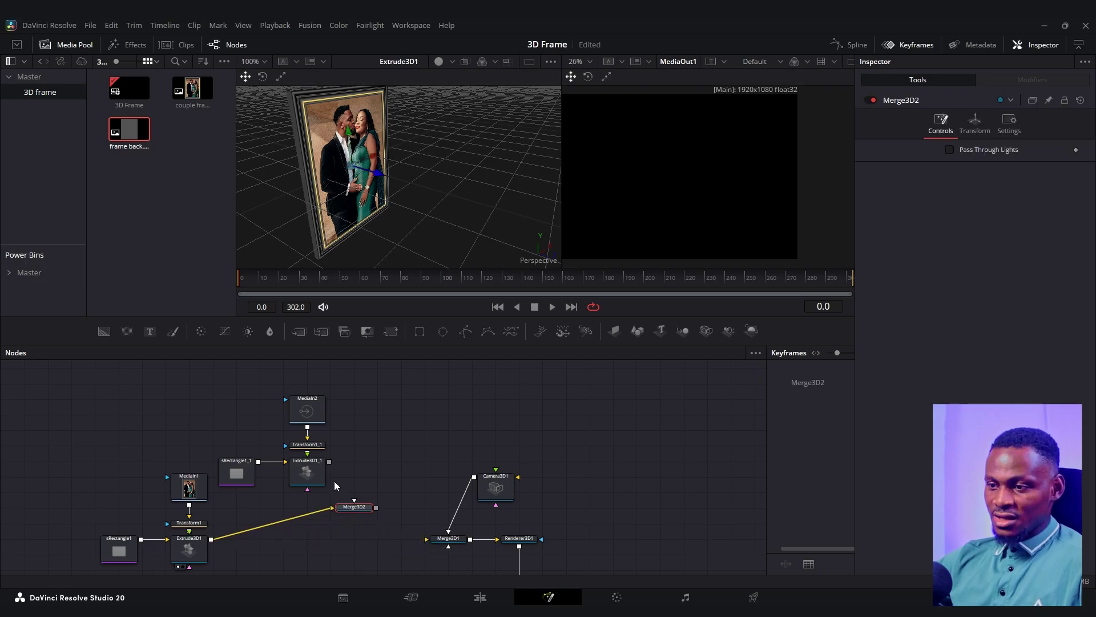
drag(328, 461, 355, 509)
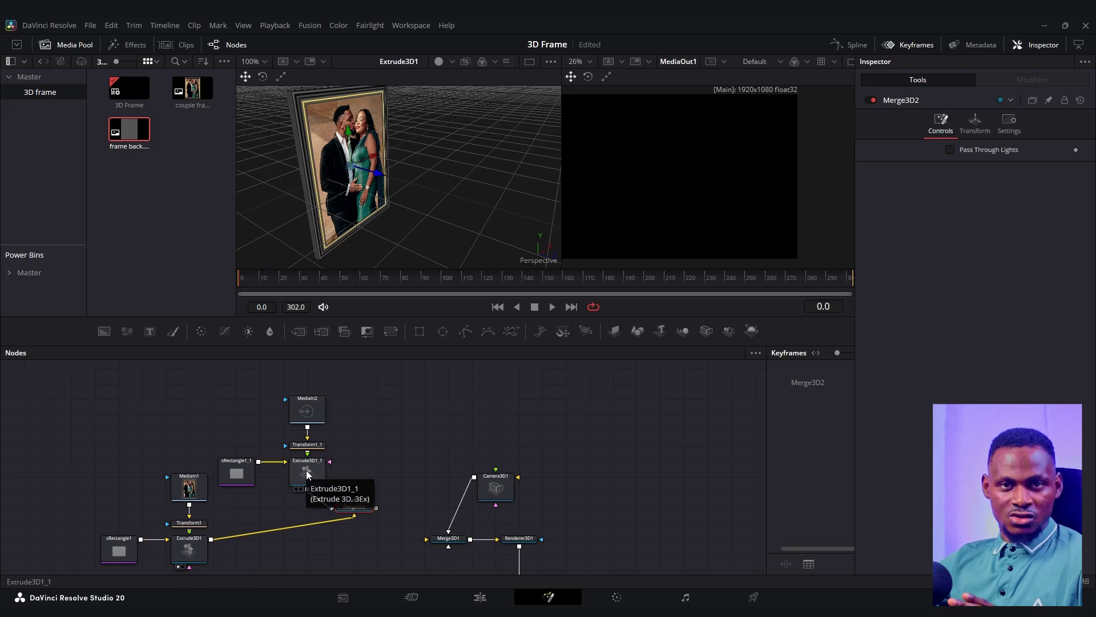
drag(307, 489, 332, 507)
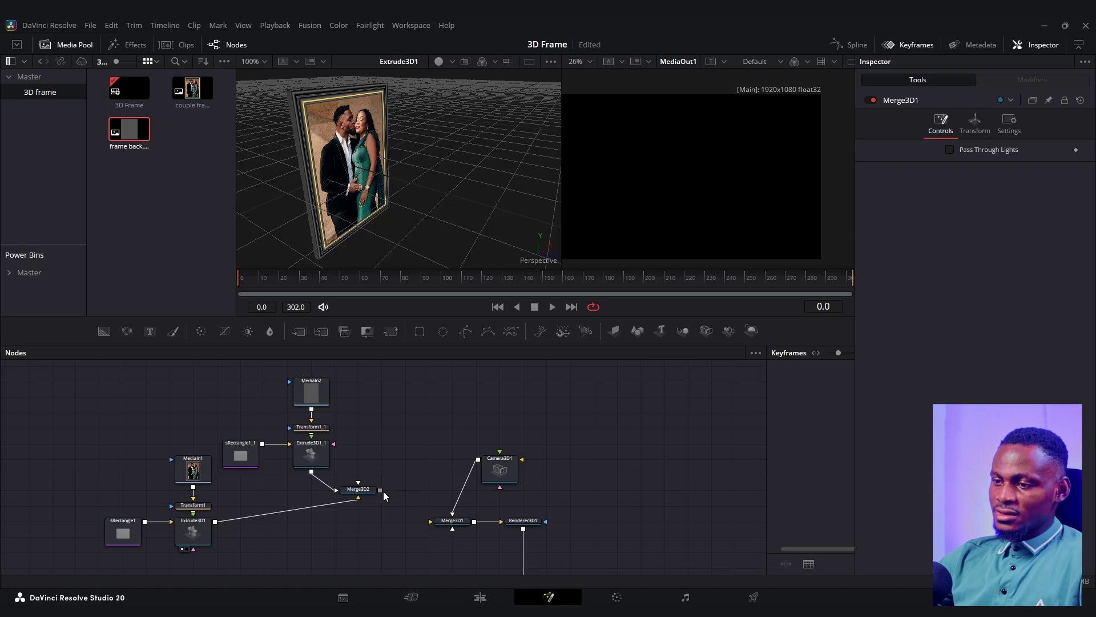
drag(380, 490, 437, 521)
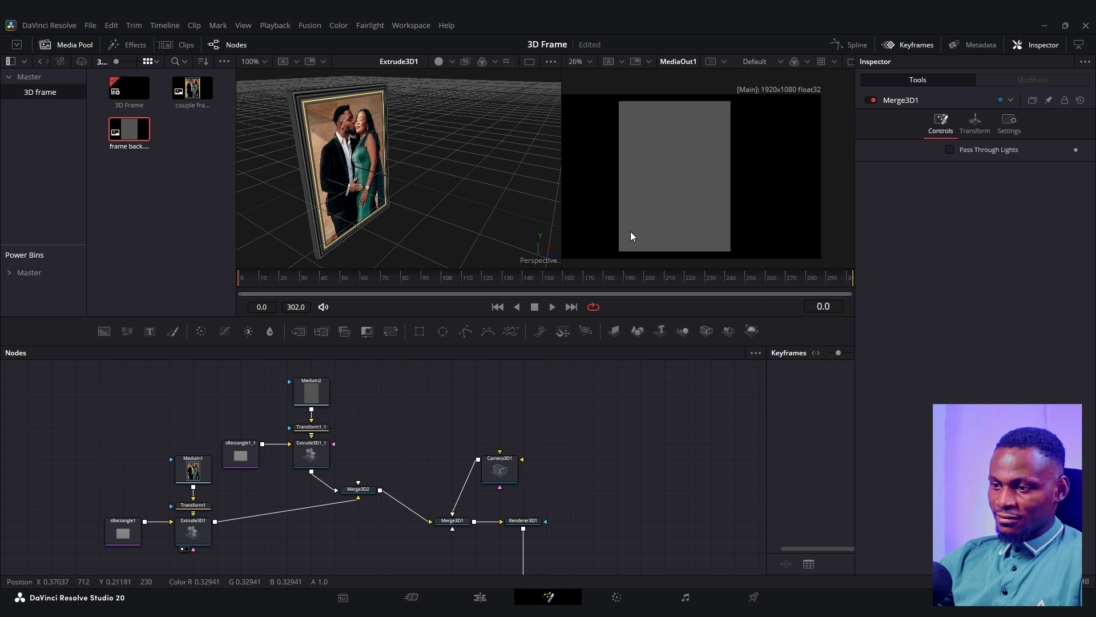
Step: Show Merge3D1 in the perspective viewer and examine the combined frame front and back
click(461, 525)
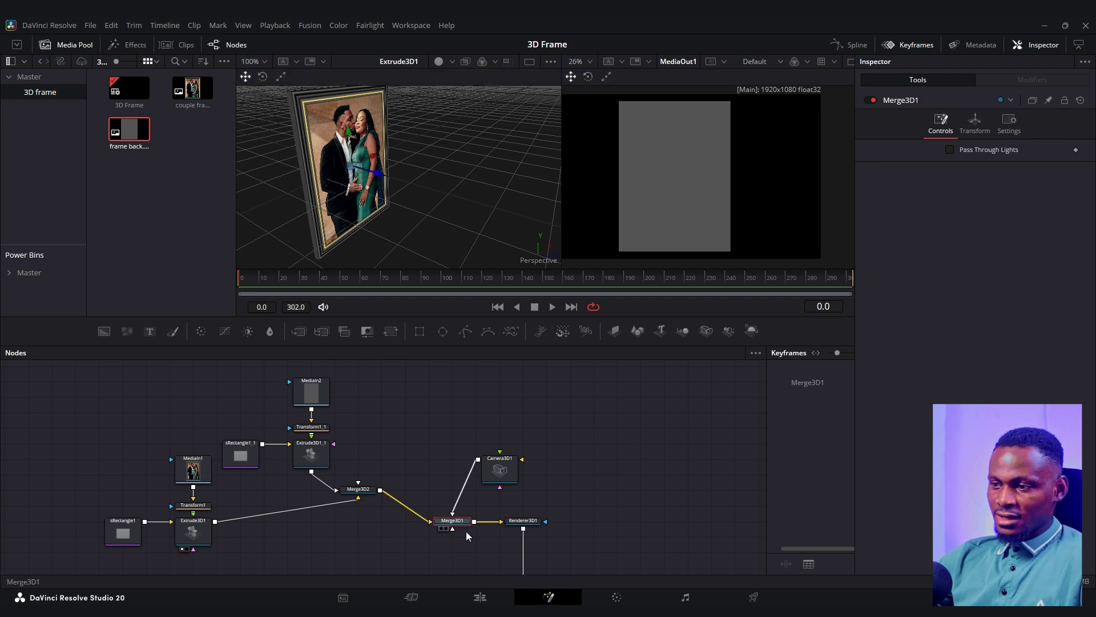
drag(467, 523, 389, 186)
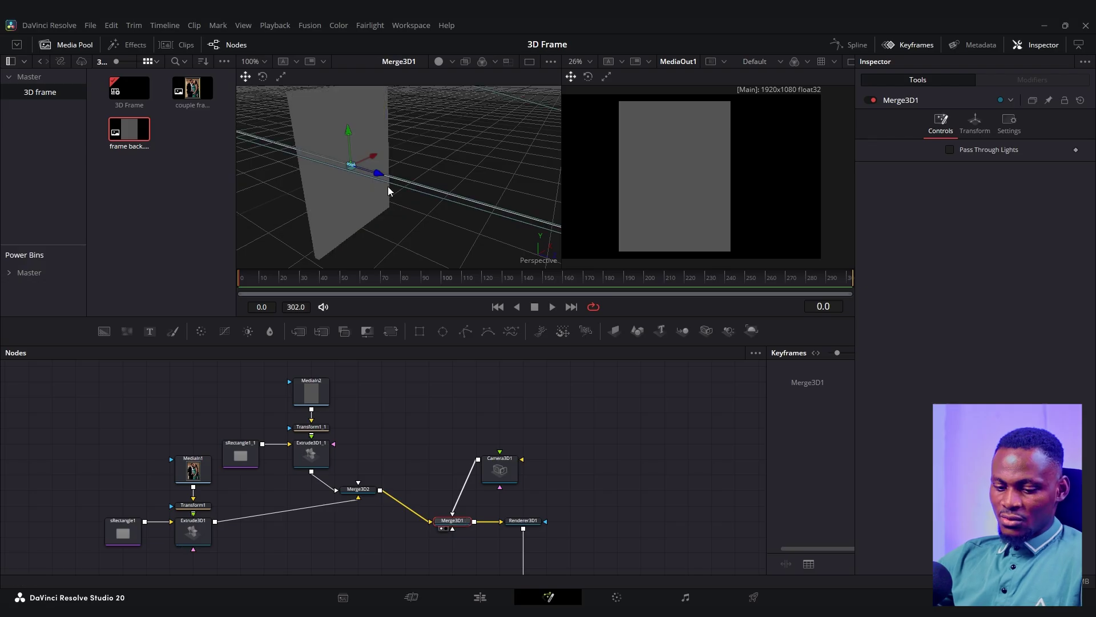
drag(357, 140, 404, 184)
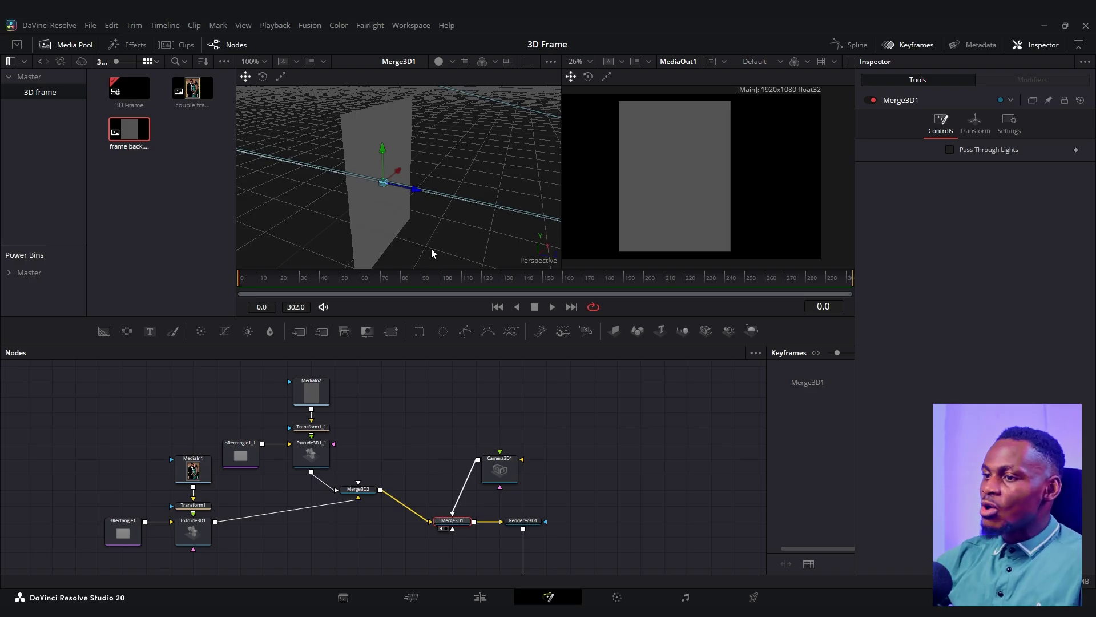
Step: Set the Extrusion Depth of the frame back's Extrude3D1_1 node to 0.02
drag(345, 433, 371, 431)
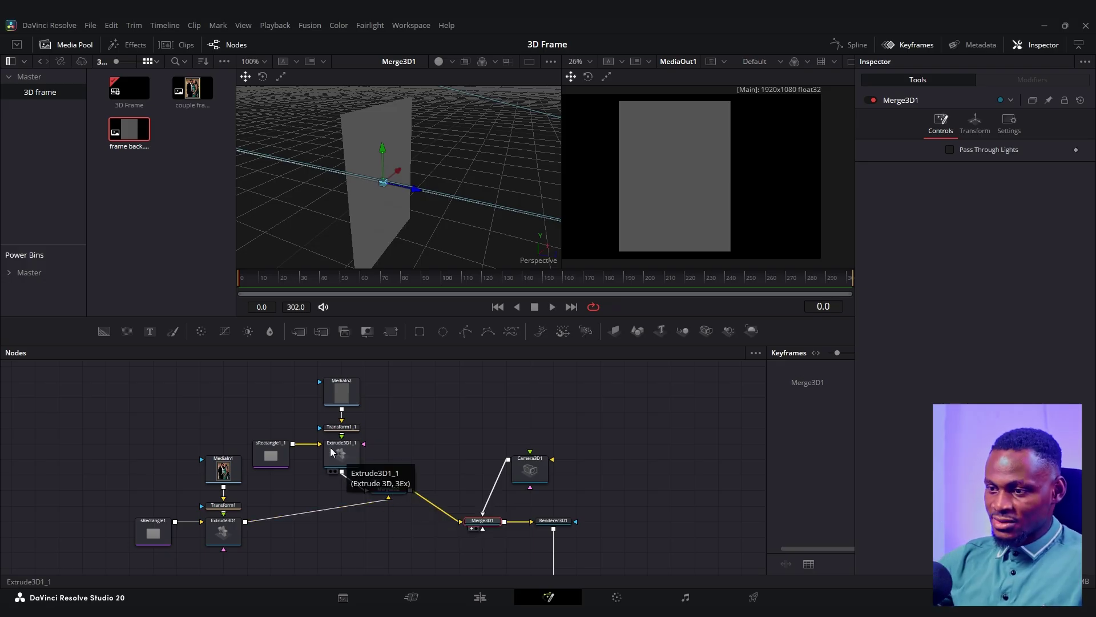
click(346, 454)
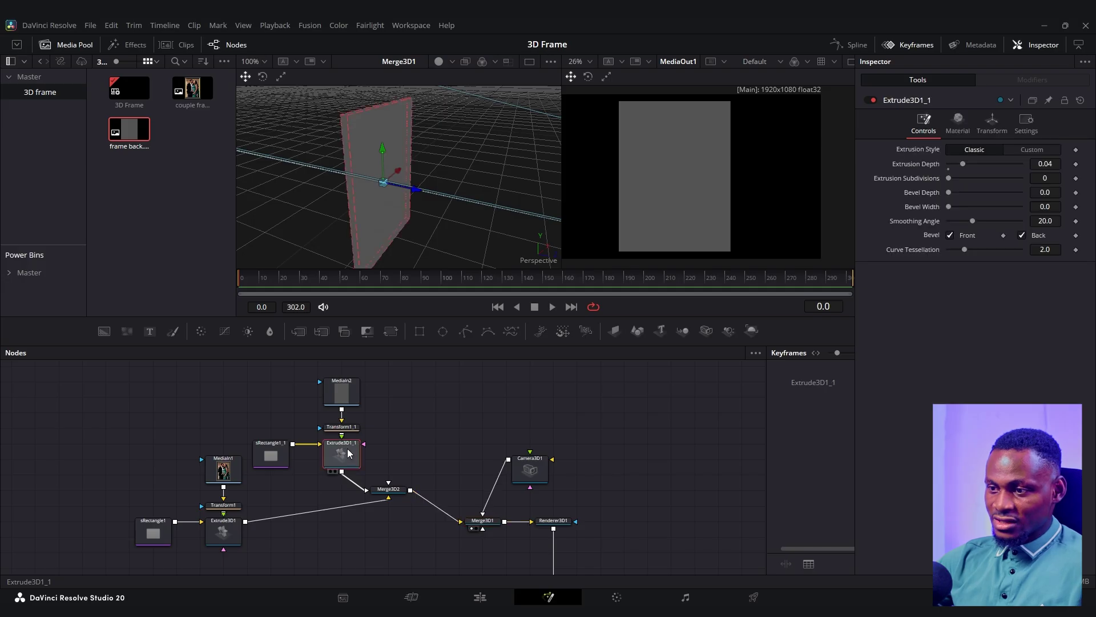
click(1056, 164)
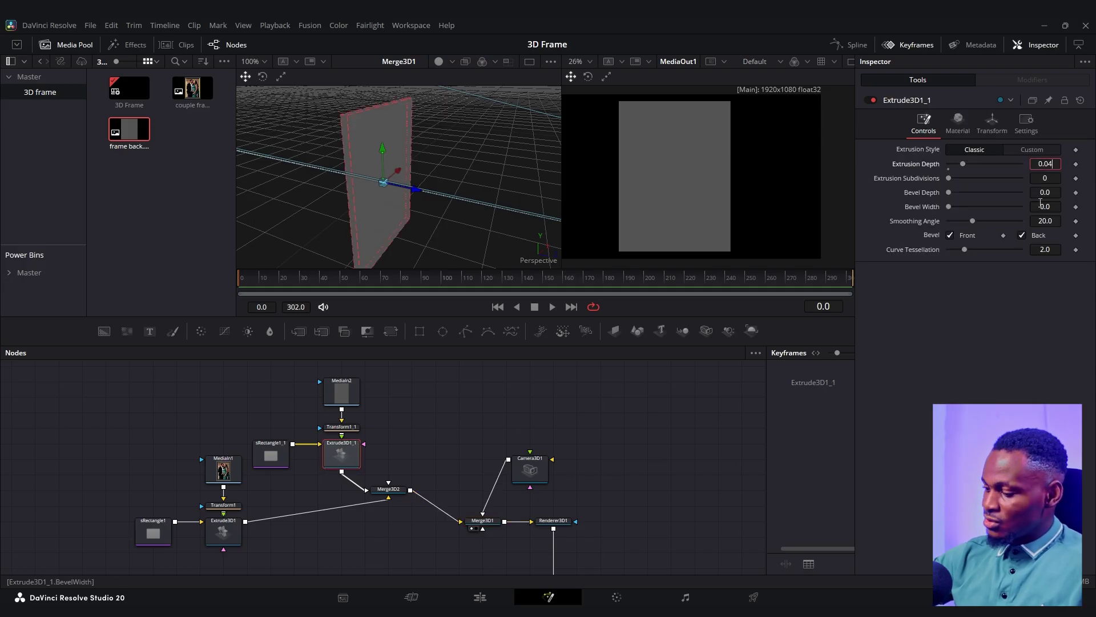
text(2)
key(Tab)
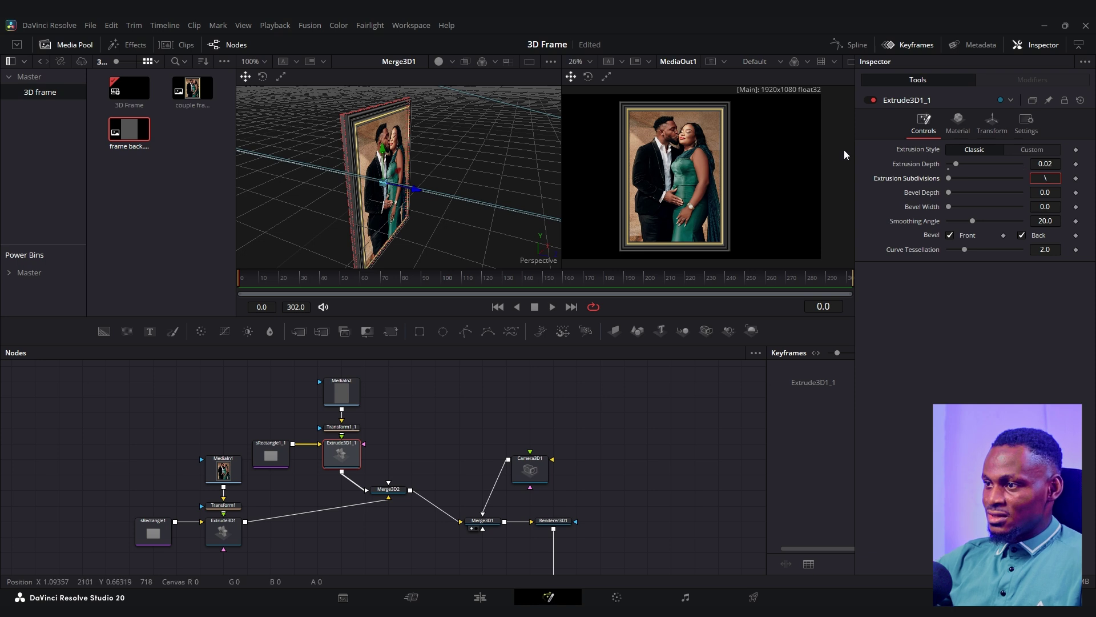
Step: Set the Z translation of Extrude3D1_1 to -0.002 to offset the back panel, and save the project
drag(364, 180, 398, 188)
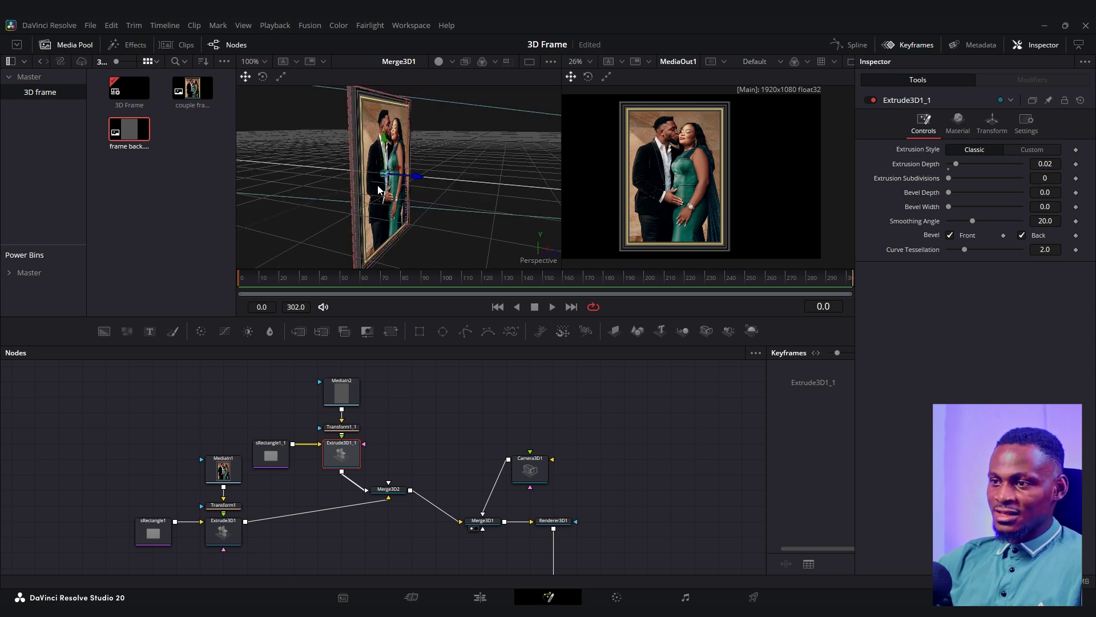
drag(377, 190, 488, 401)
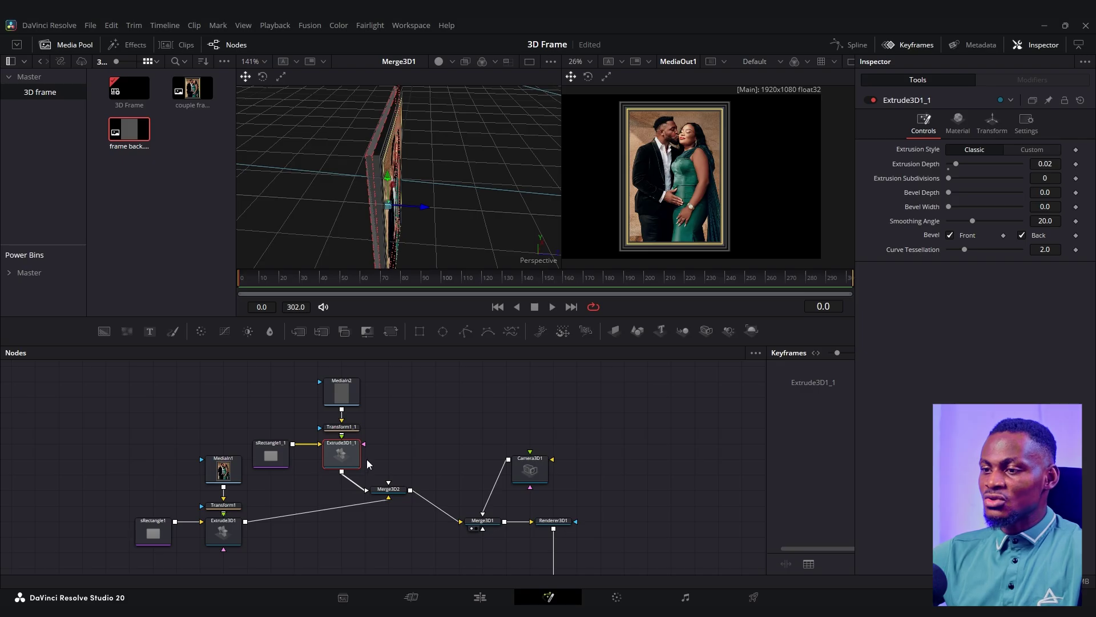
click(994, 121)
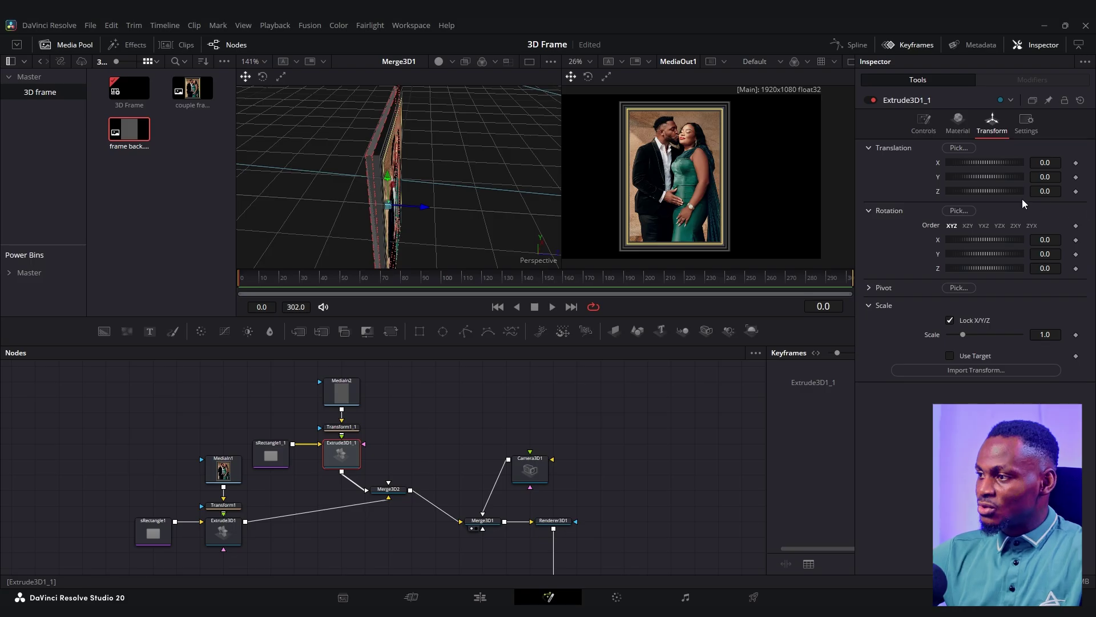
click(1051, 190)
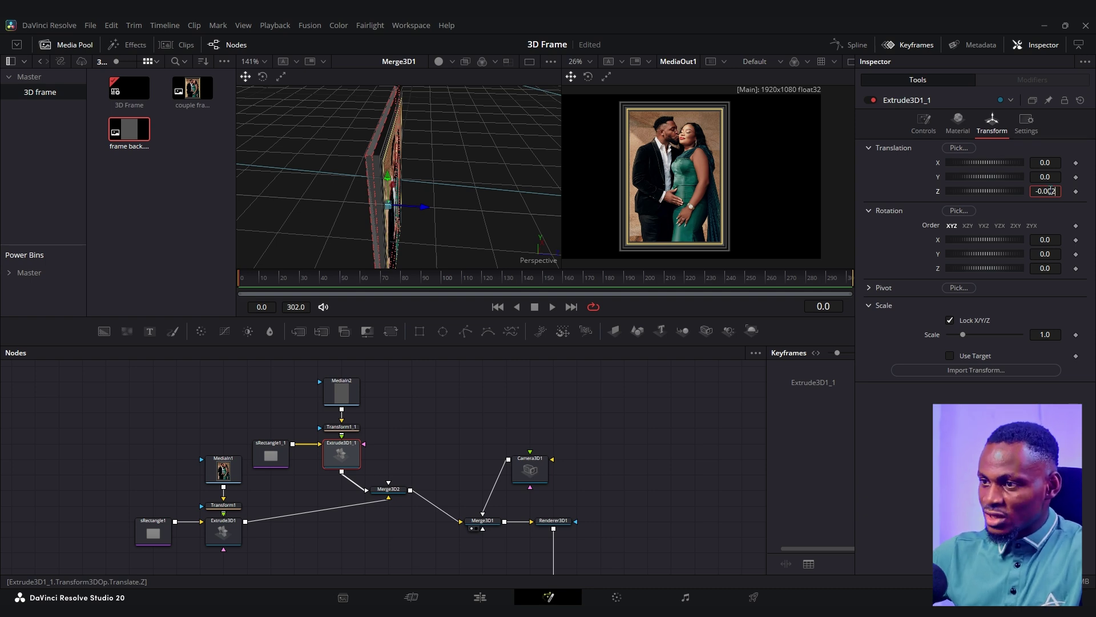
key(Tab)
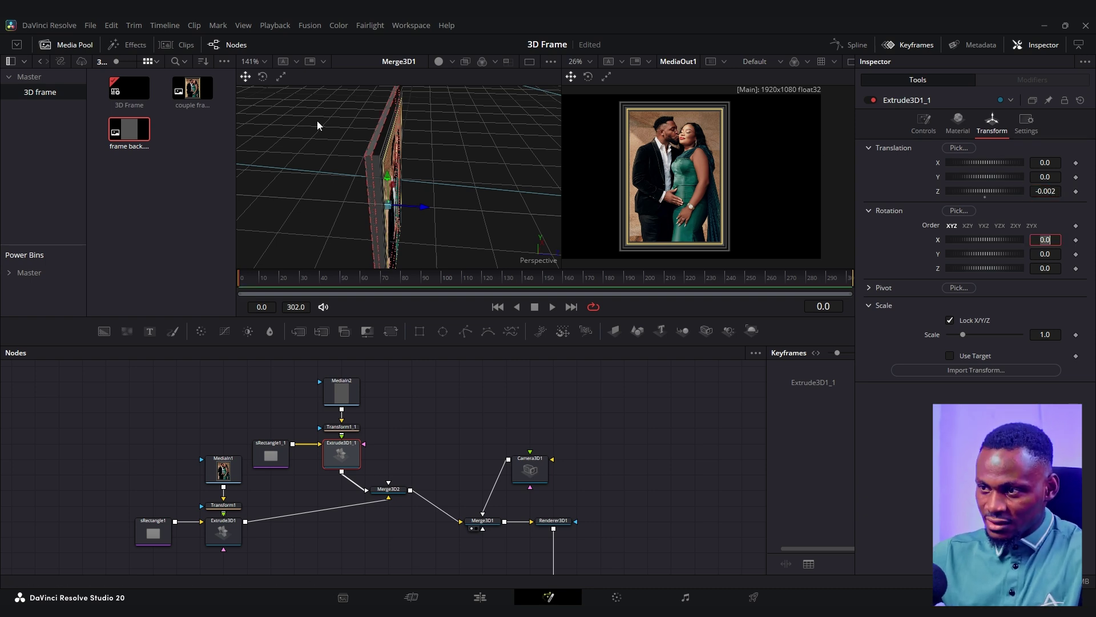
mouse_move(372, 165)
mouse_down()
mouse_move(402, 170)
mouse_move(358, 157)
mouse_up()
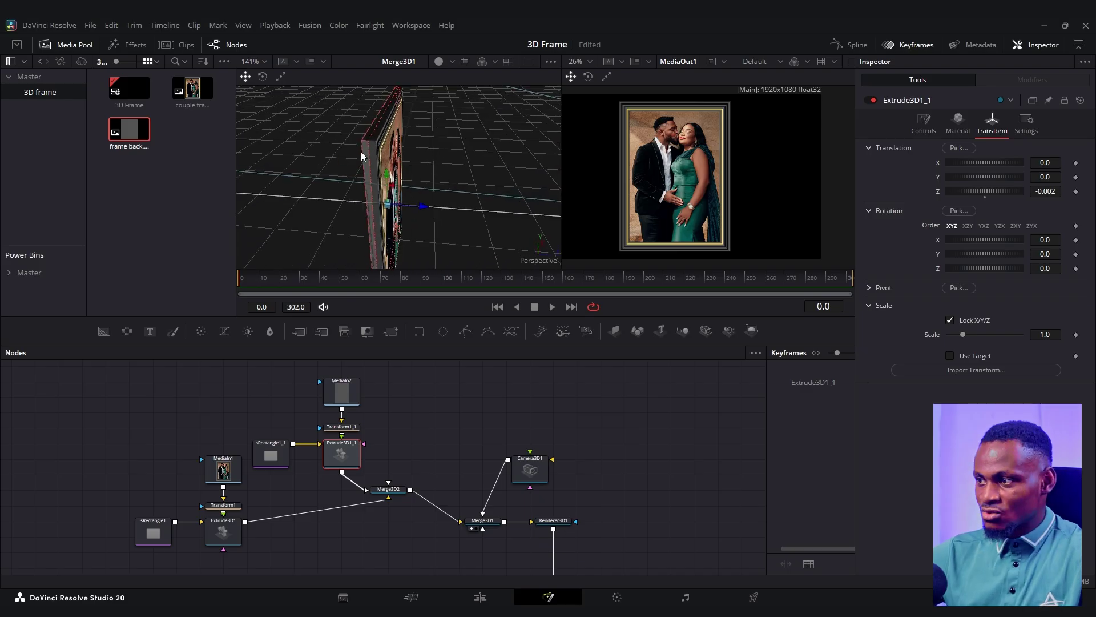
key(ctrl+s)
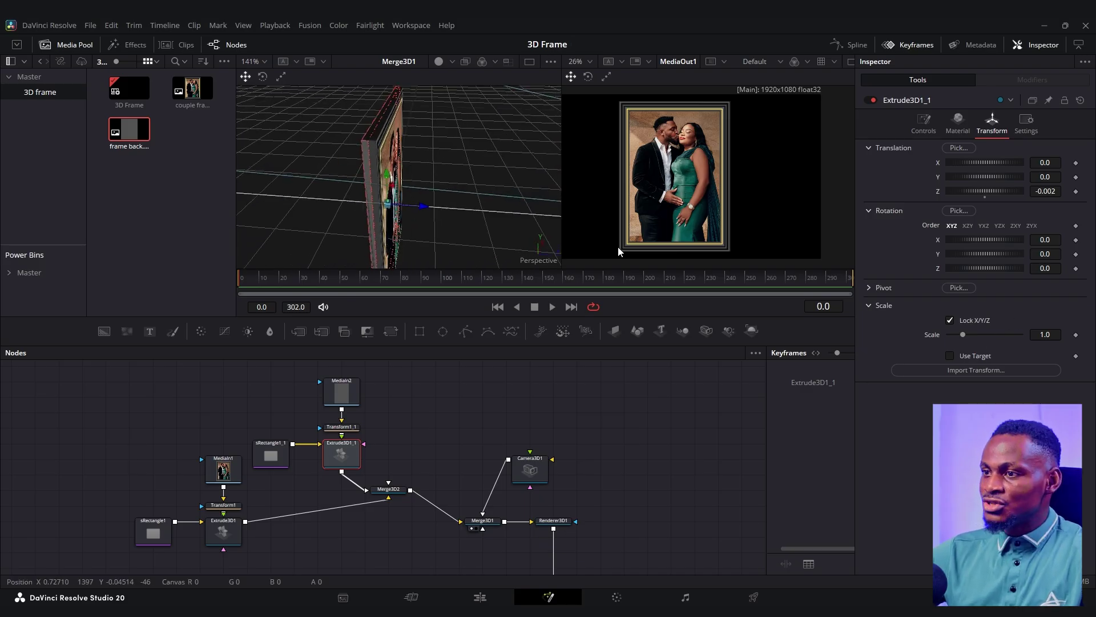
Step: Scale the back panel's Extrude3D1_1 node down to 0.997 with the X/Y/Z axes locked
drag(369, 173, 374, 194)
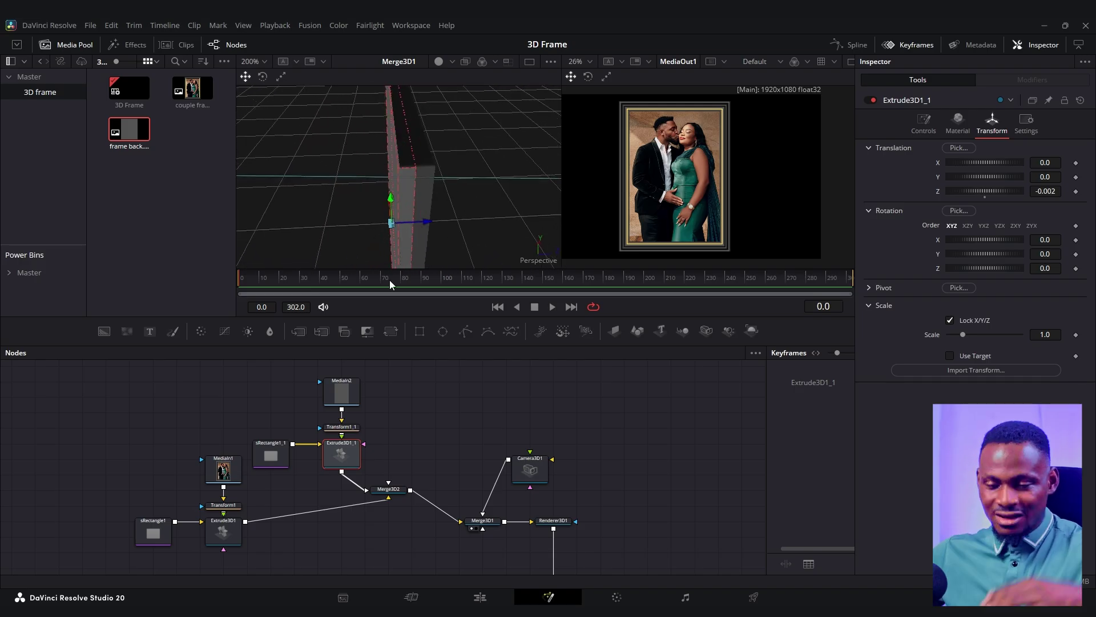
drag(381, 198, 425, 195)
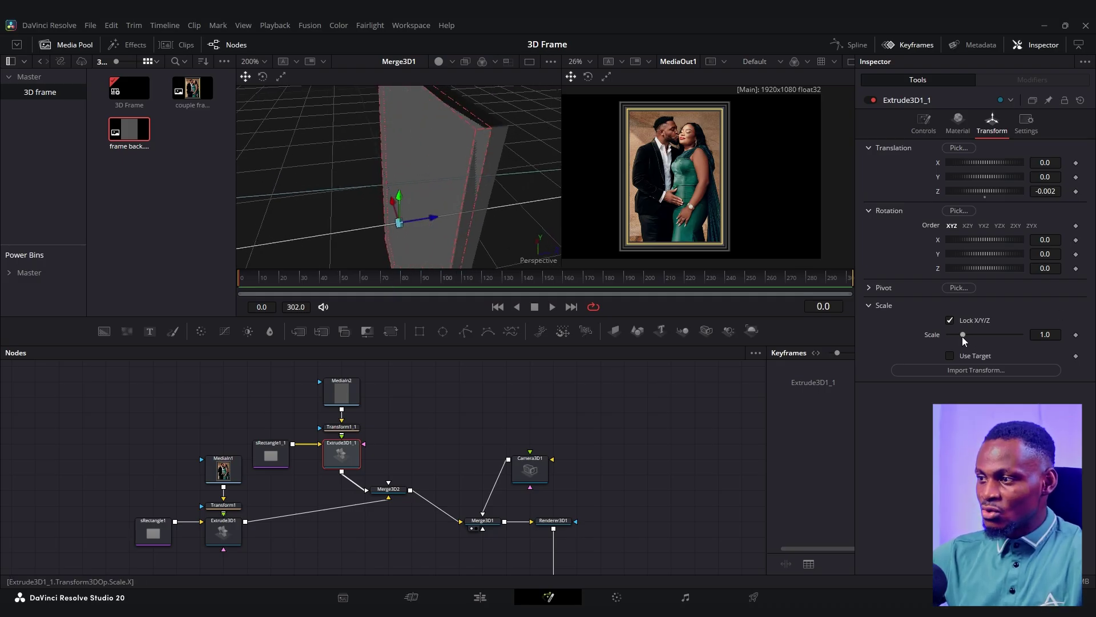
drag(1051, 338, 1047, 338)
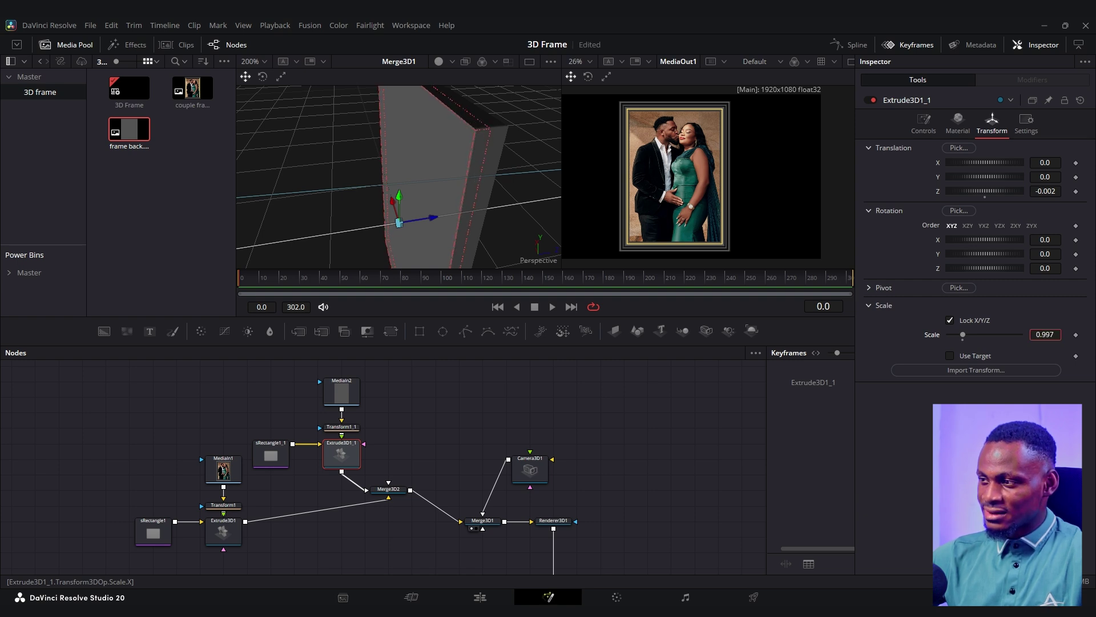
drag(428, 176, 526, 171)
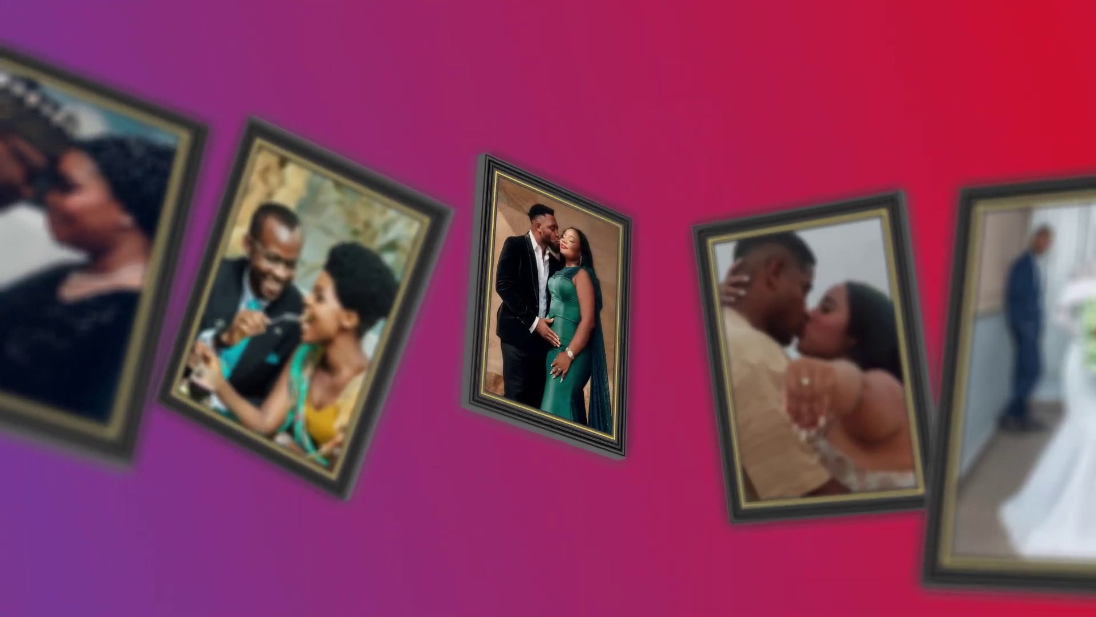